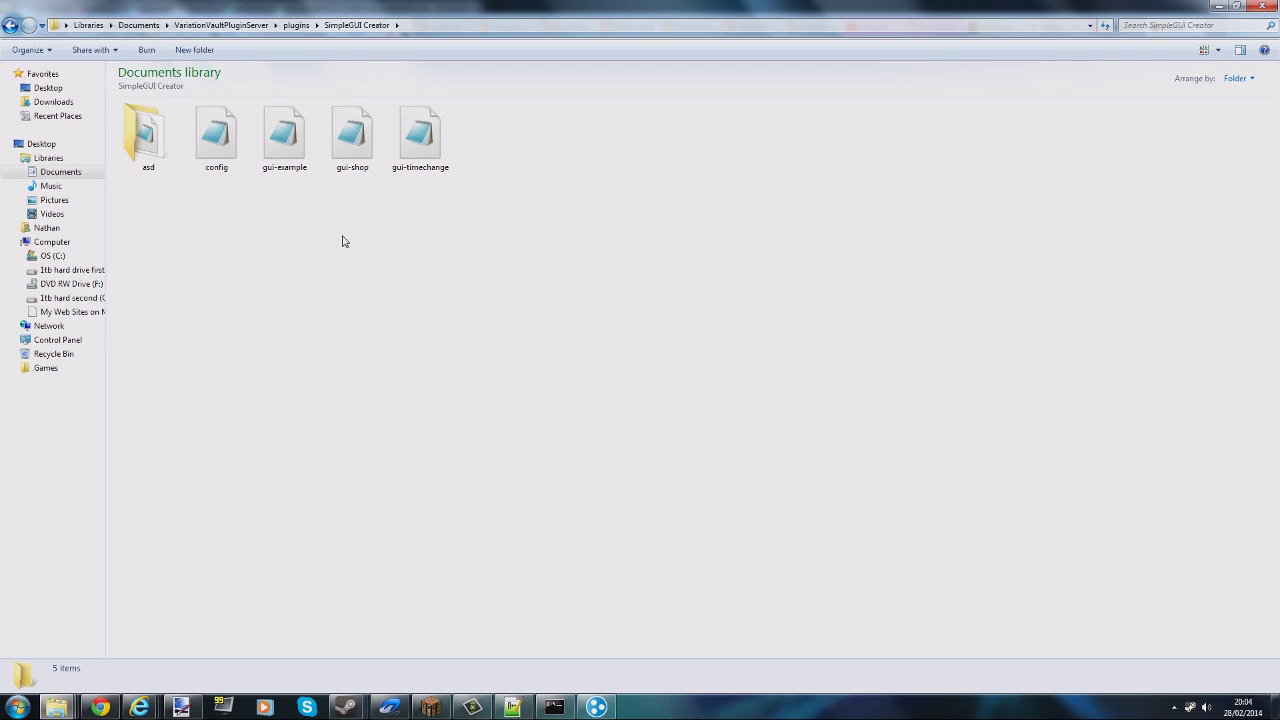
- Open the gui-example file from the SimpleGUI Creator folder in Notepad++
left_click(219, 149)
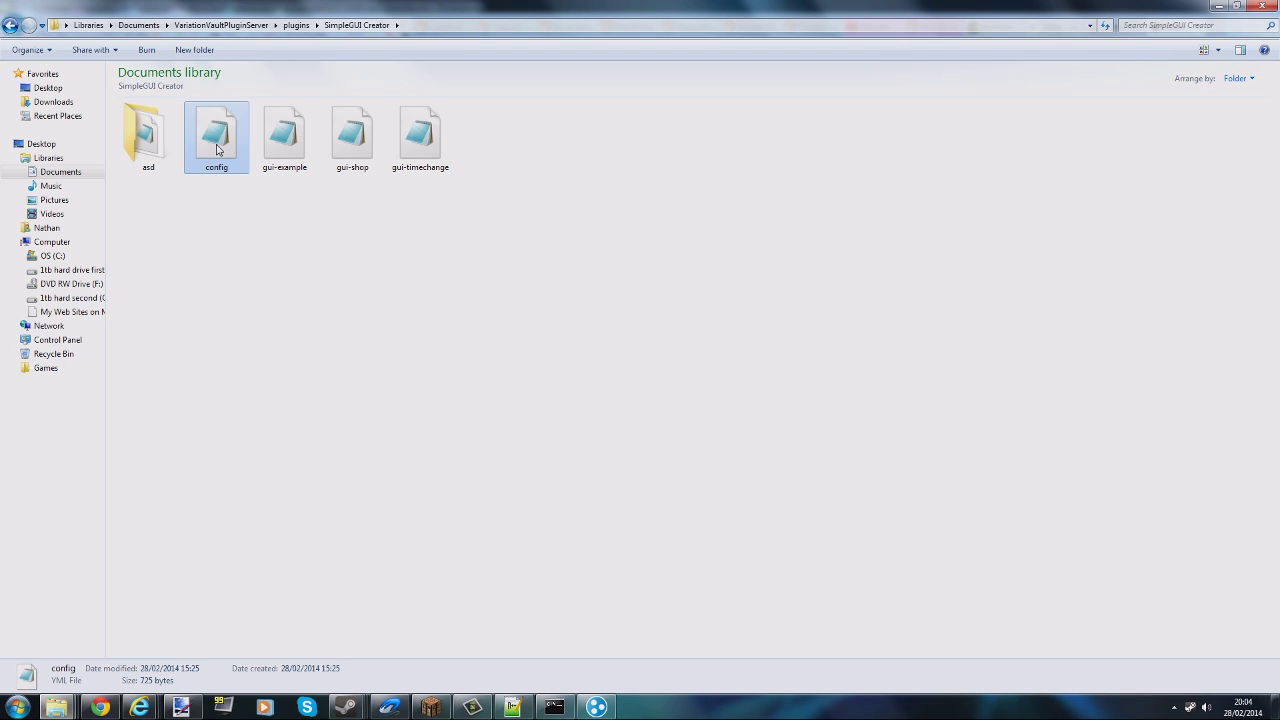
right_click(289, 144)
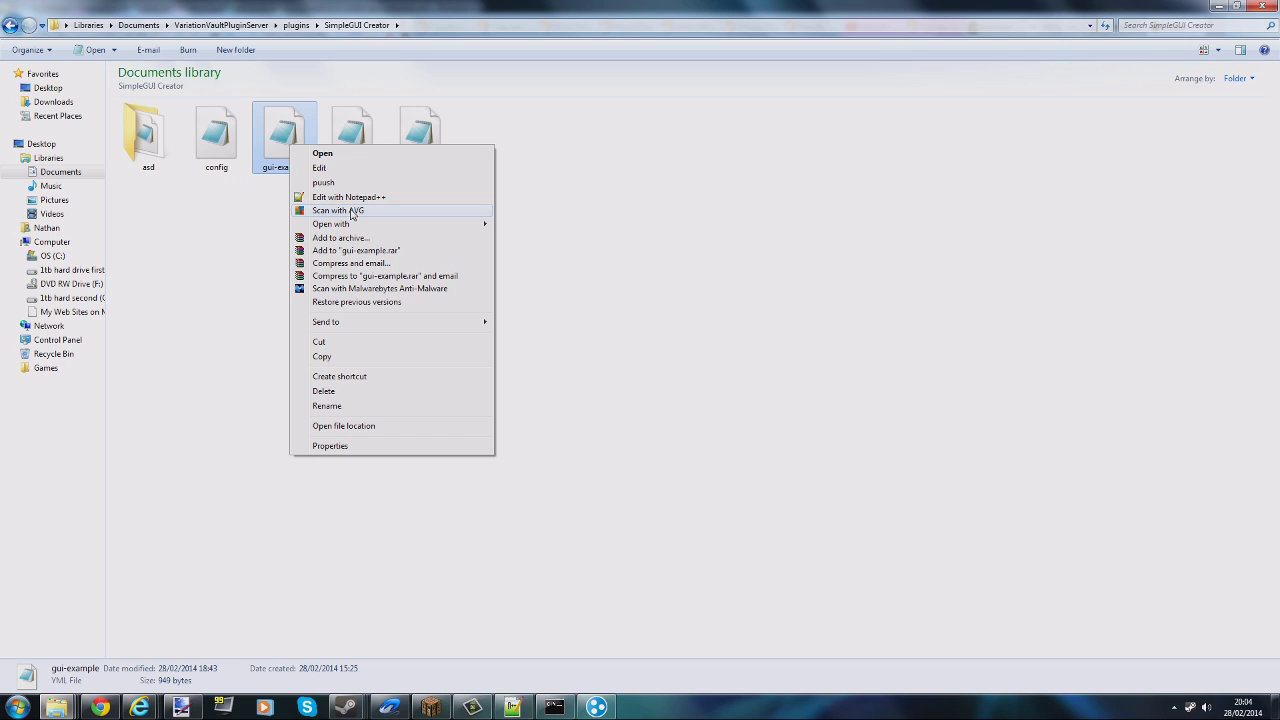
left_click(529, 142)
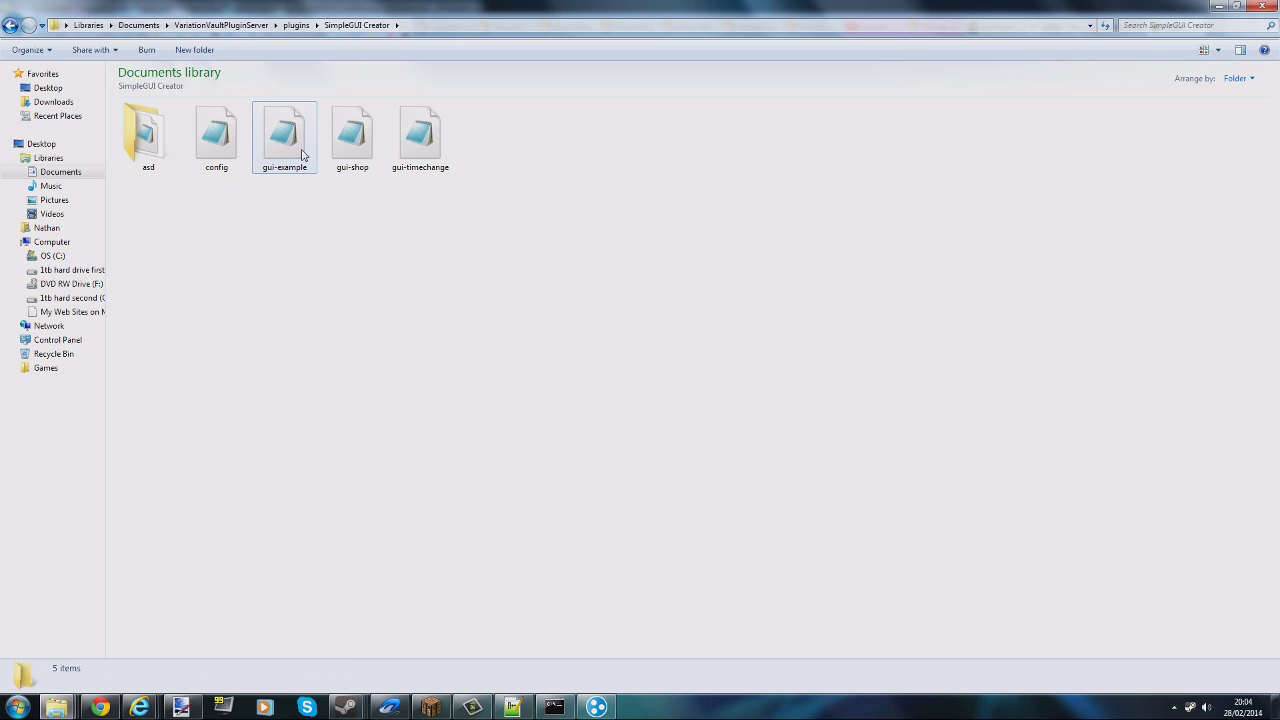
right_click(298, 152)
left_click(381, 206)
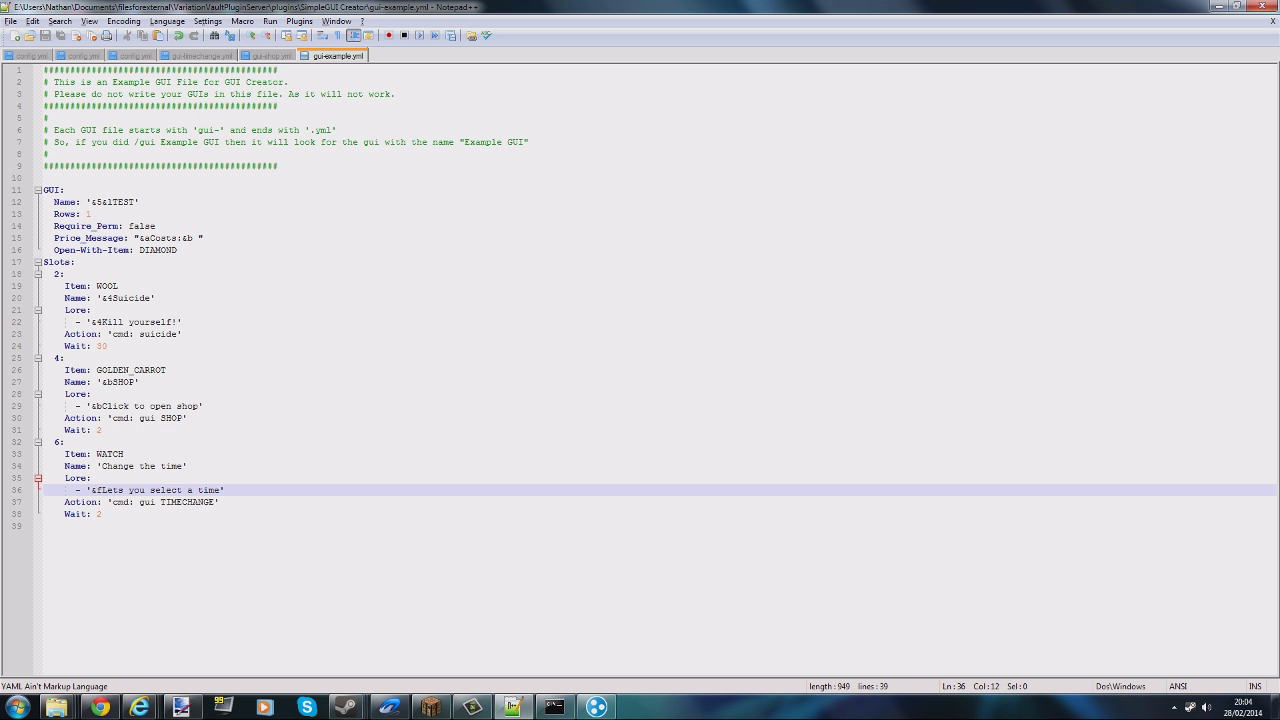
- Examine the GUI section of gui-example.yml: Name, Rows, Require_Perm, Price_Message and Open-With-Item
left_click(91, 214)
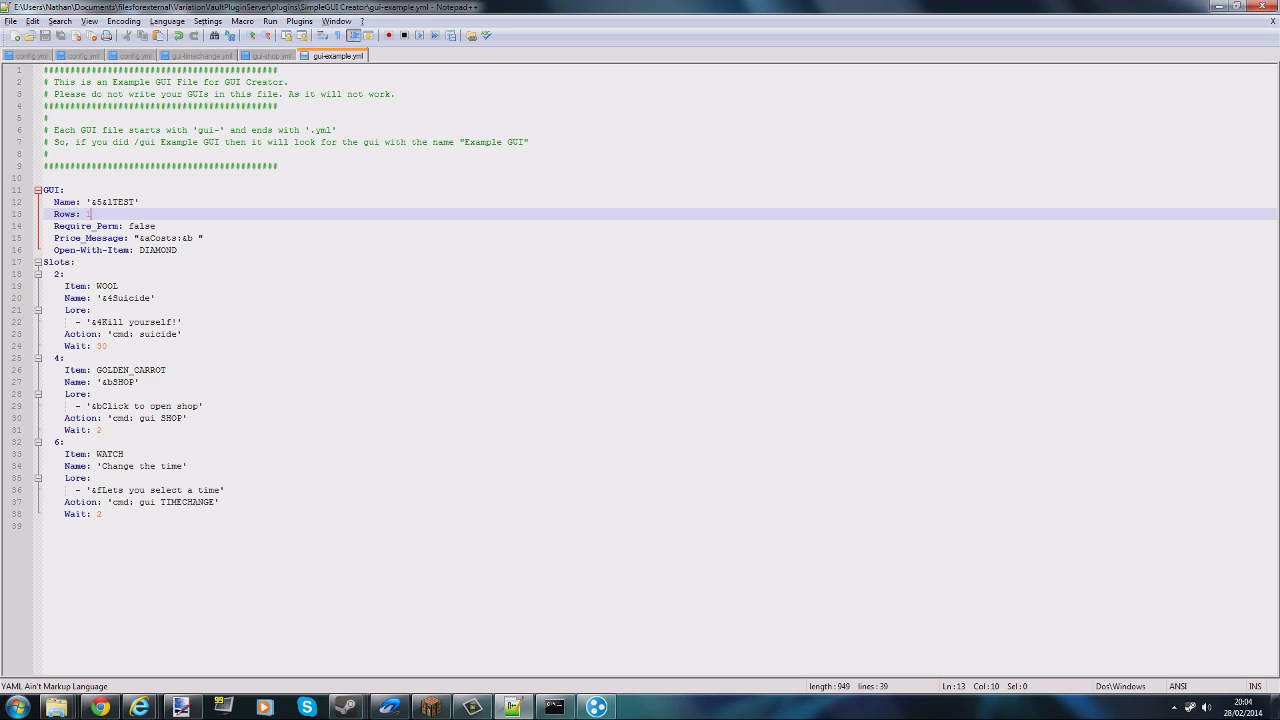
left_click_drag(100, 202, 140, 202)
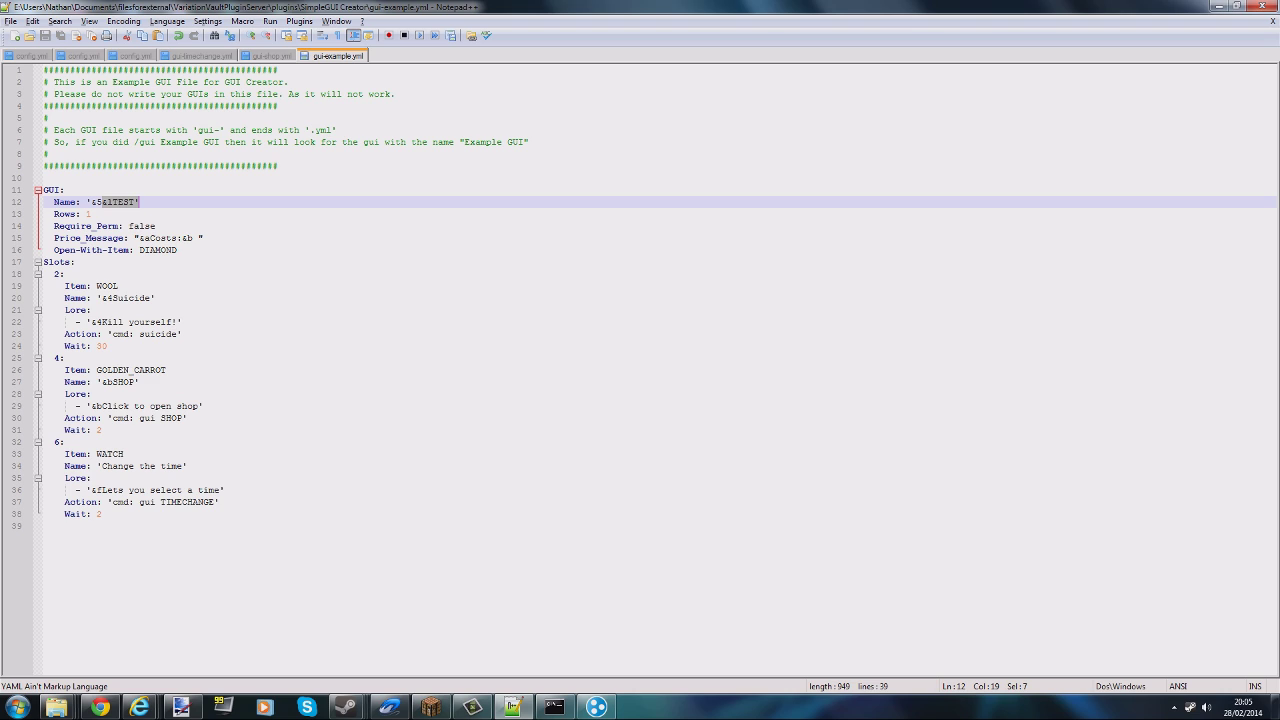
left_click_drag(44, 190, 106, 202)
left_click(106, 202)
left_click(89, 214)
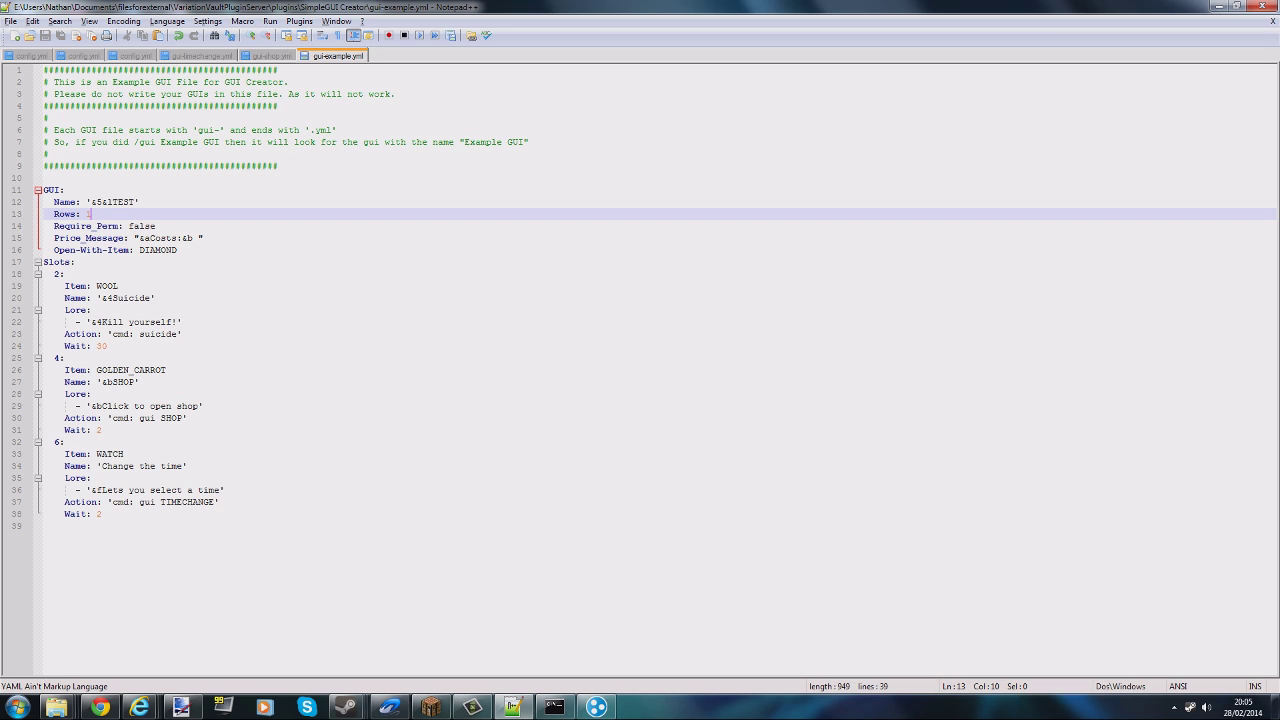
left_click_drag(129, 226, 156, 226)
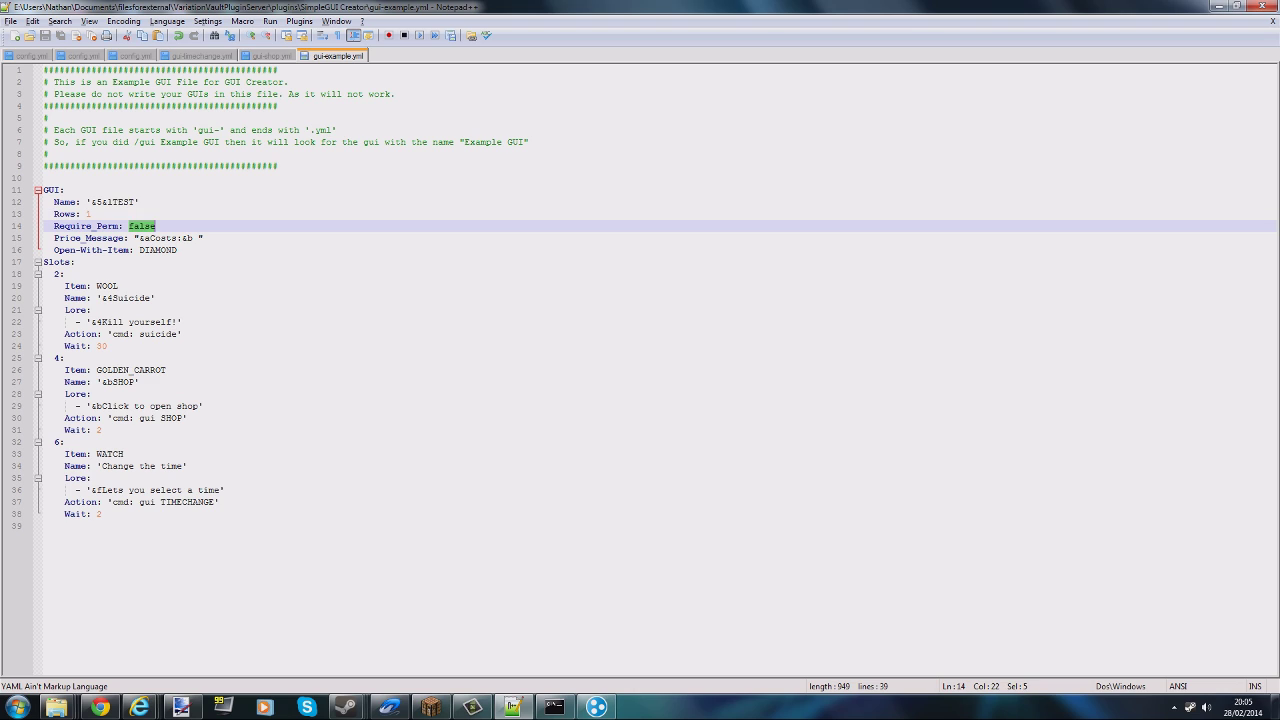
left_click(91, 310)
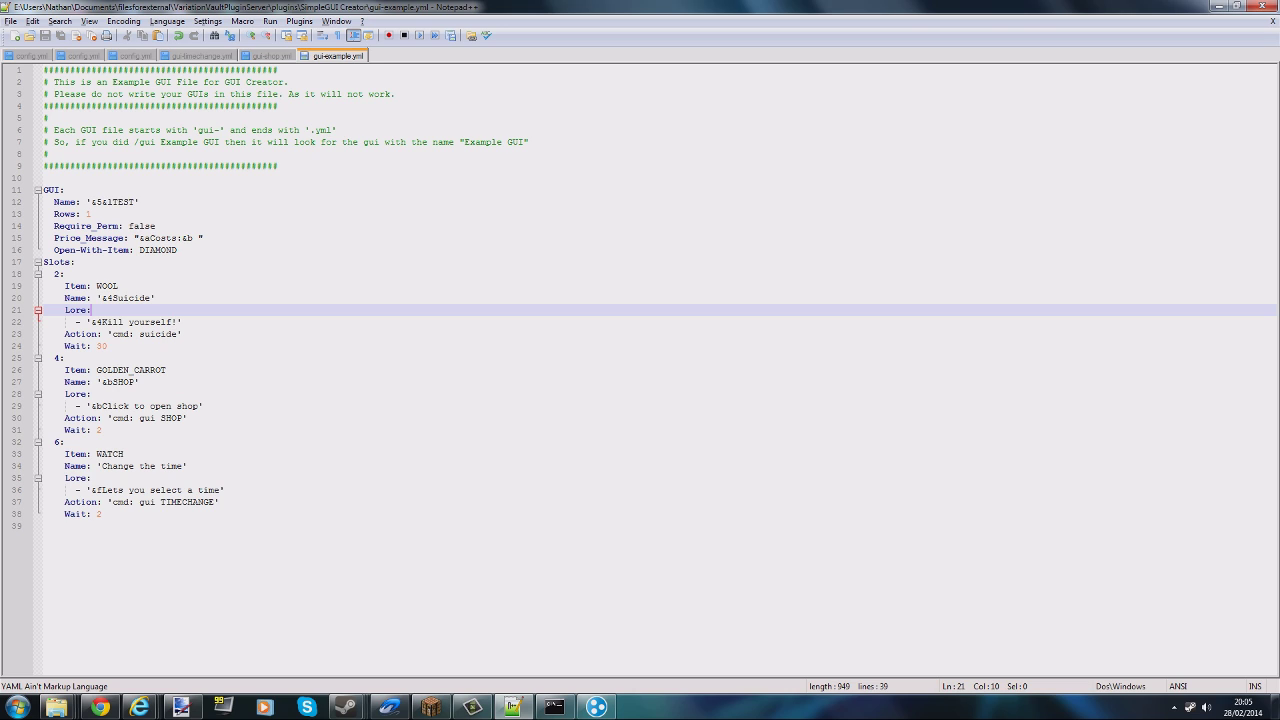
left_click_drag(139, 238, 150, 238)
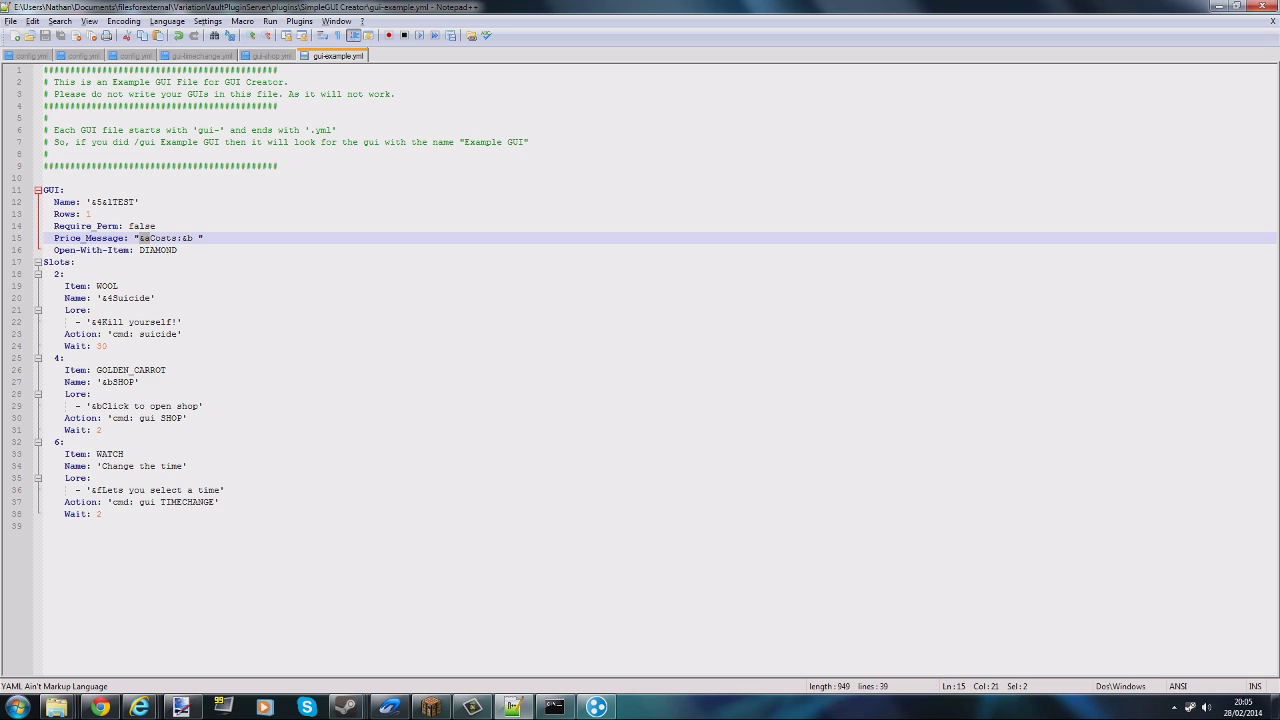
left_click(187, 238)
left_click_drag(129, 250, 178, 250)
- Examine the Slots section of gui-example.yml, covering slot 2's Action and Wait and slot 4's Name
left_click(76, 262)
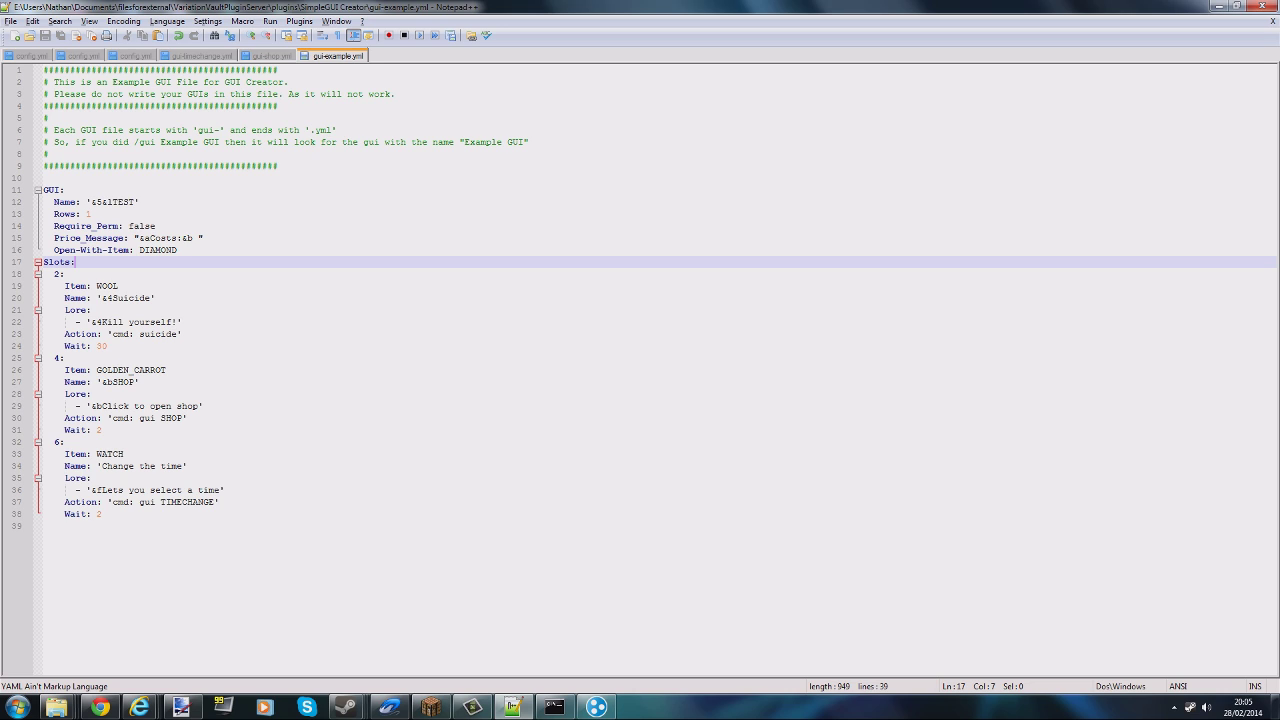
left_click_drag(112, 334, 182, 334)
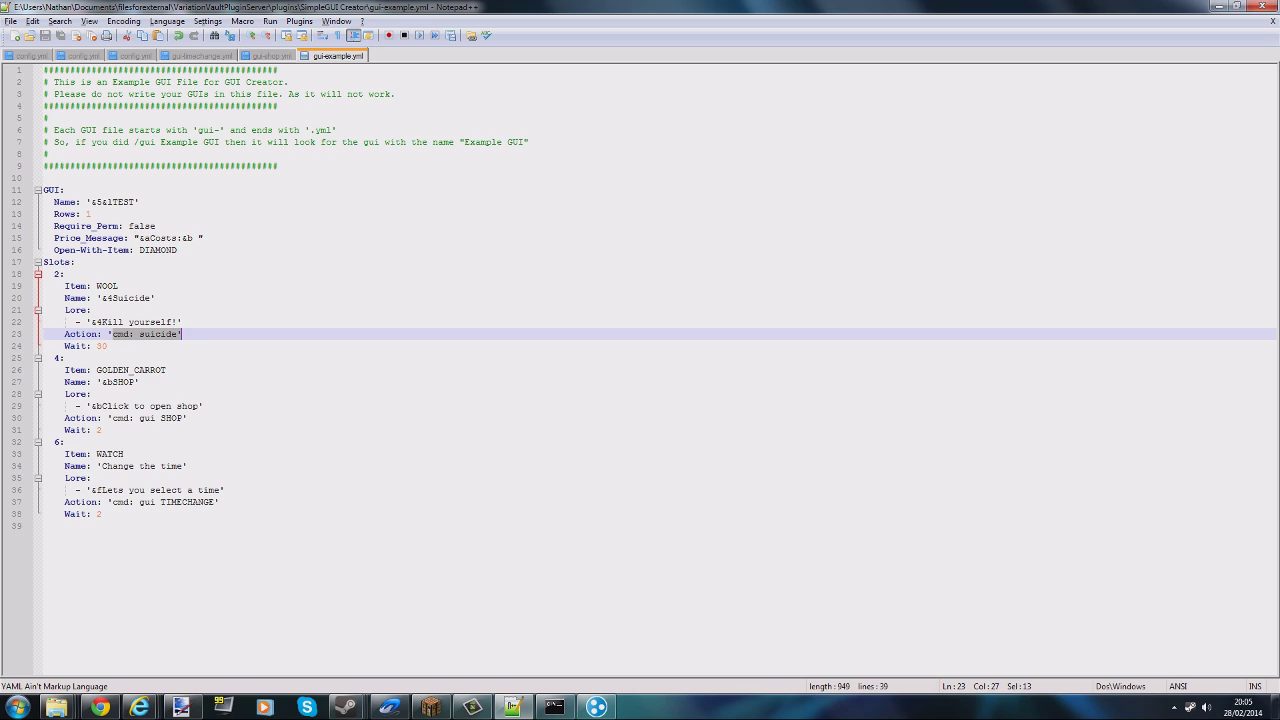
left_click_drag(70, 346, 107, 346)
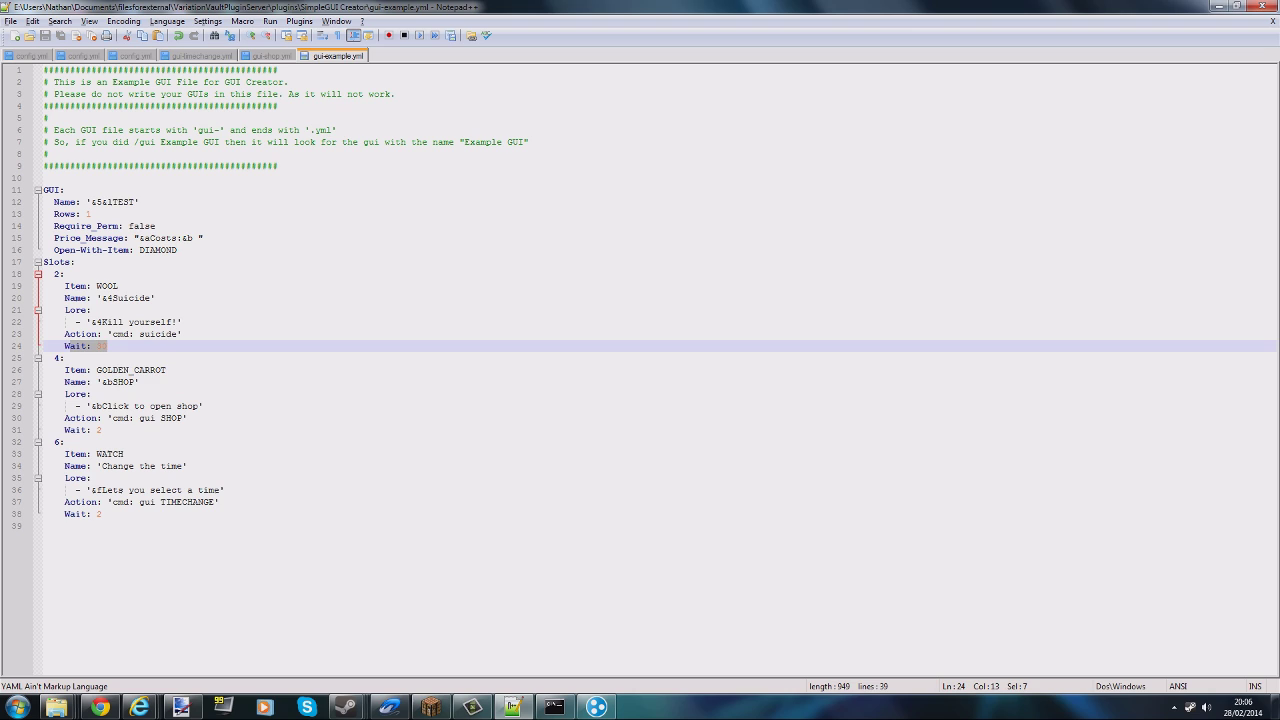
left_click_drag(97, 382, 135, 382)
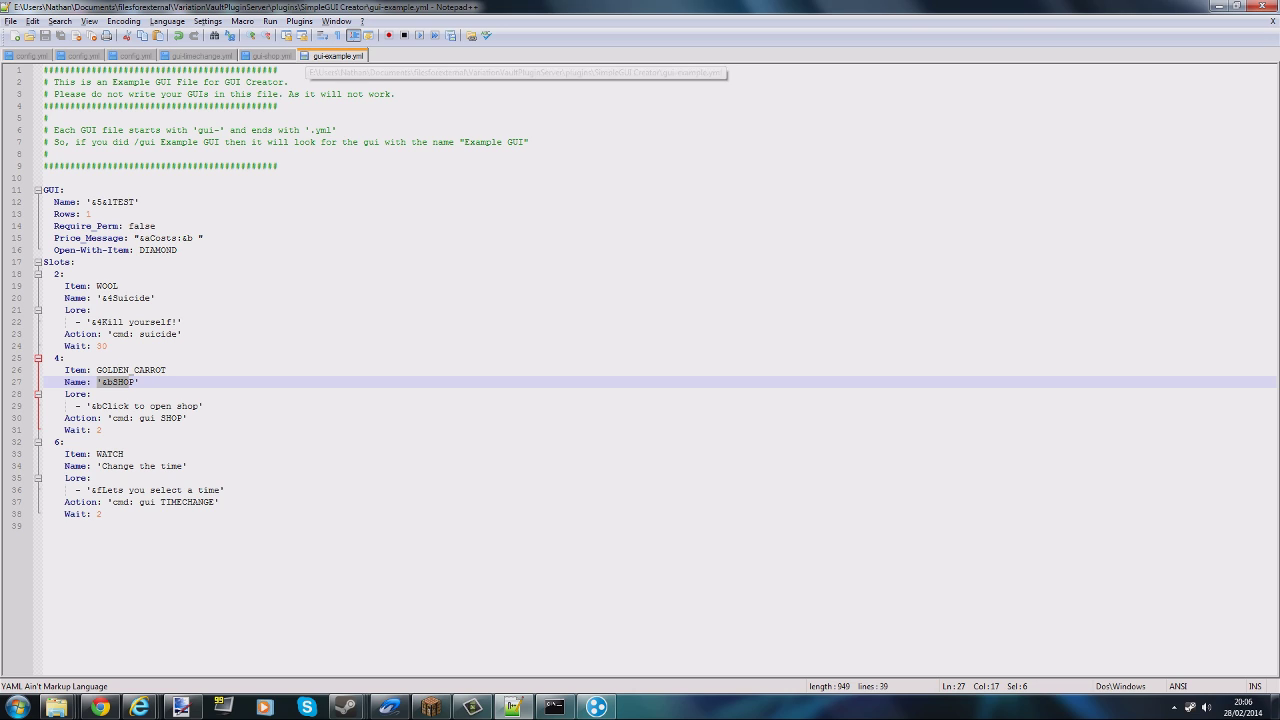
- Open the gui-shop file in Notepad++ and examine its slot prices and the op prefix in the actions
key("alt+Tab")
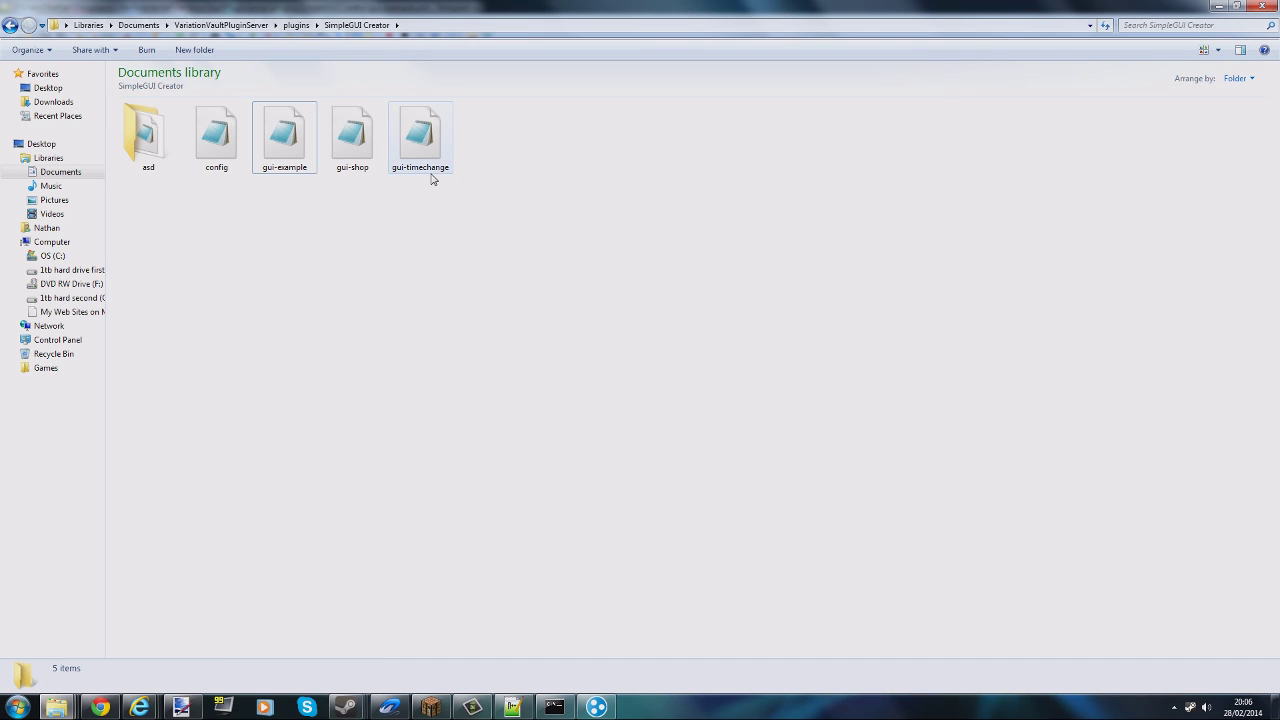
right_click(346, 150)
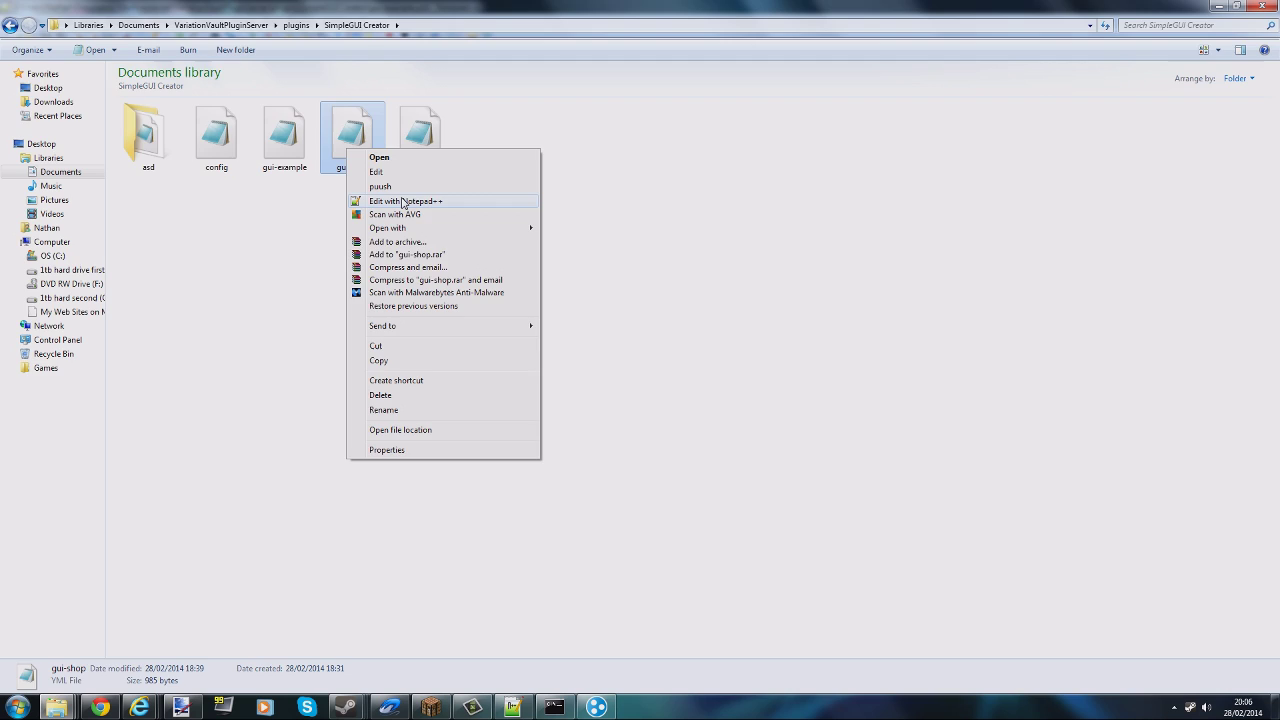
left_click(403, 203)
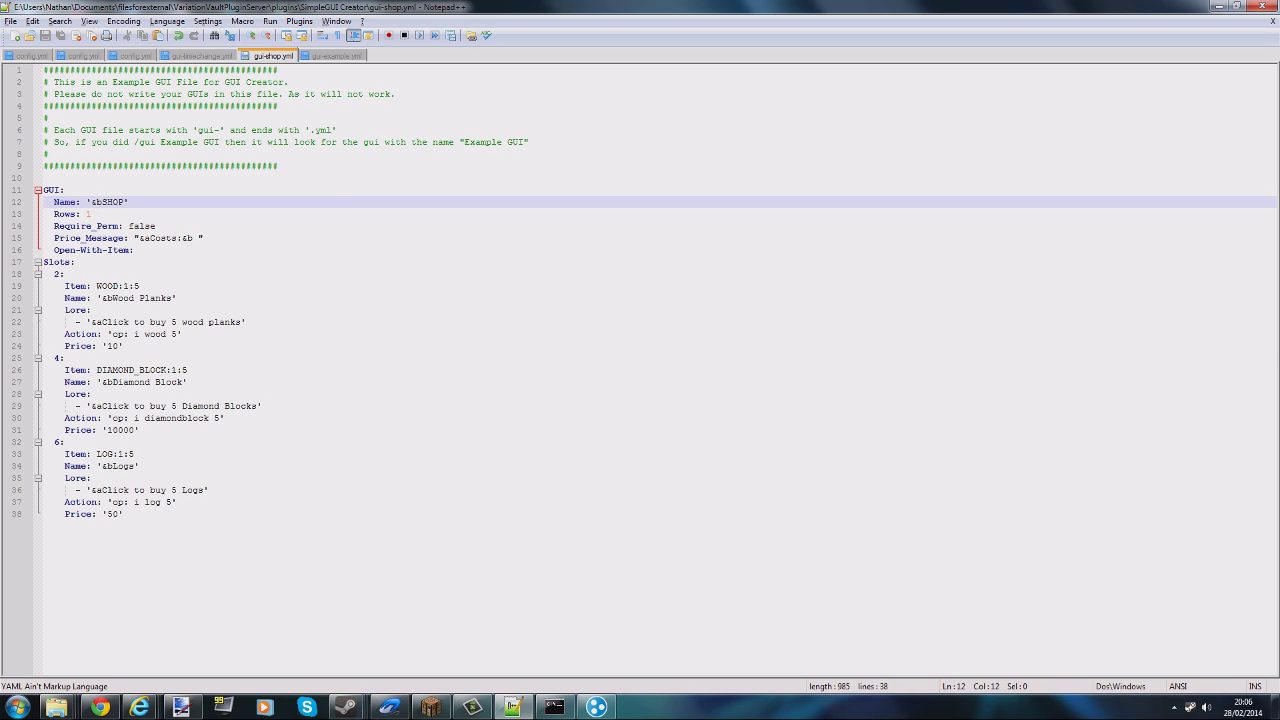
left_click_drag(92, 346, 113, 346)
left_click(118, 430)
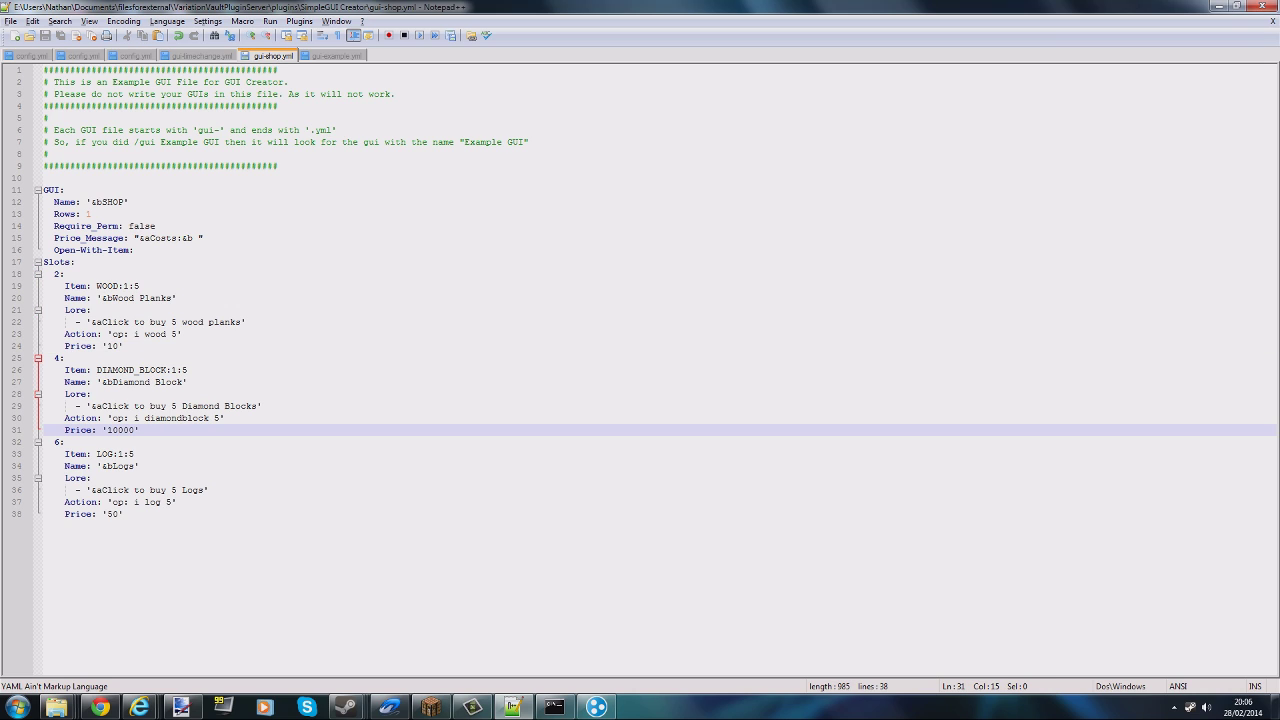
double_click(117, 418)
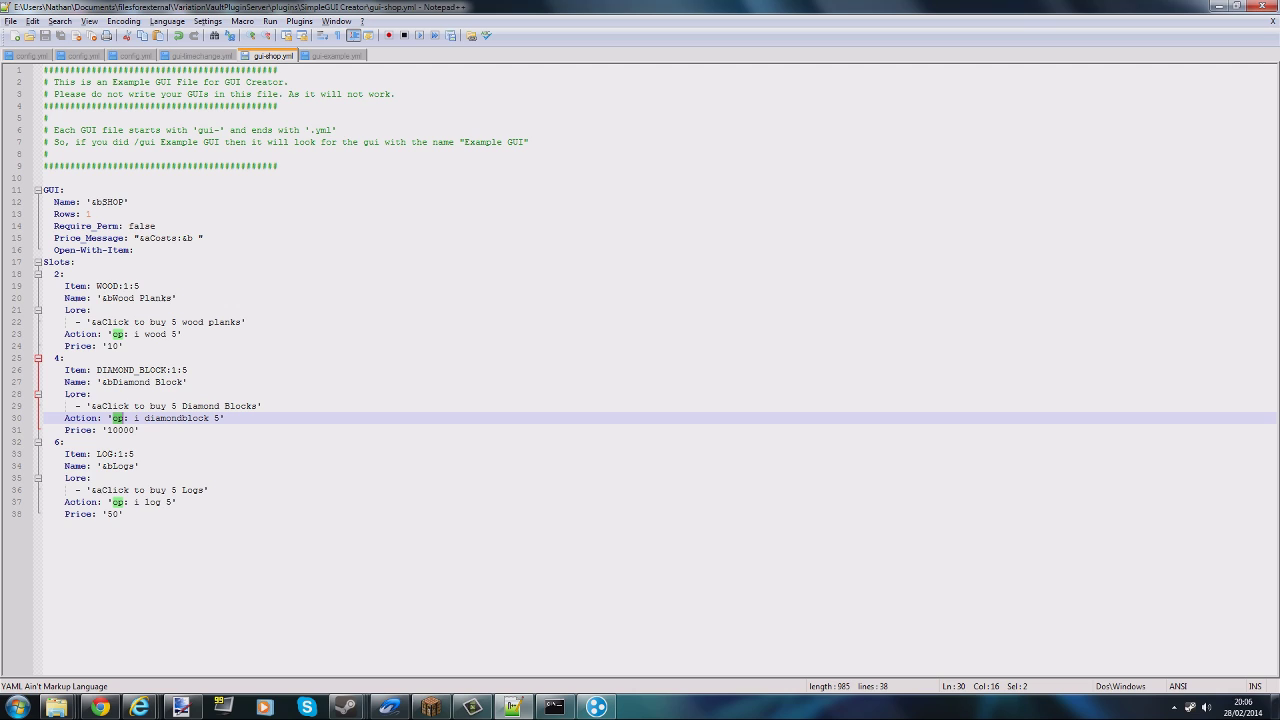
left_click(121, 419)
- Show gui-timechange.yml and examine the op prefix in slot 5's time action
left_click(205, 56)
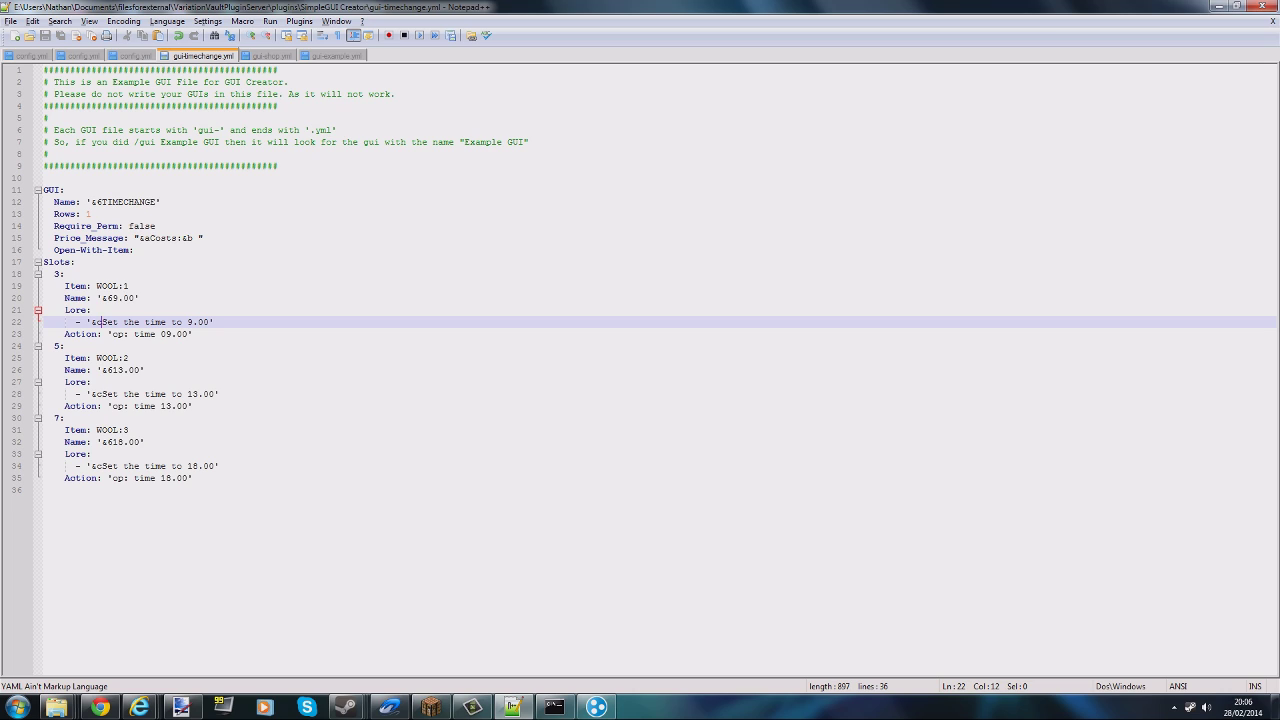
left_click_drag(112, 406, 129, 406)
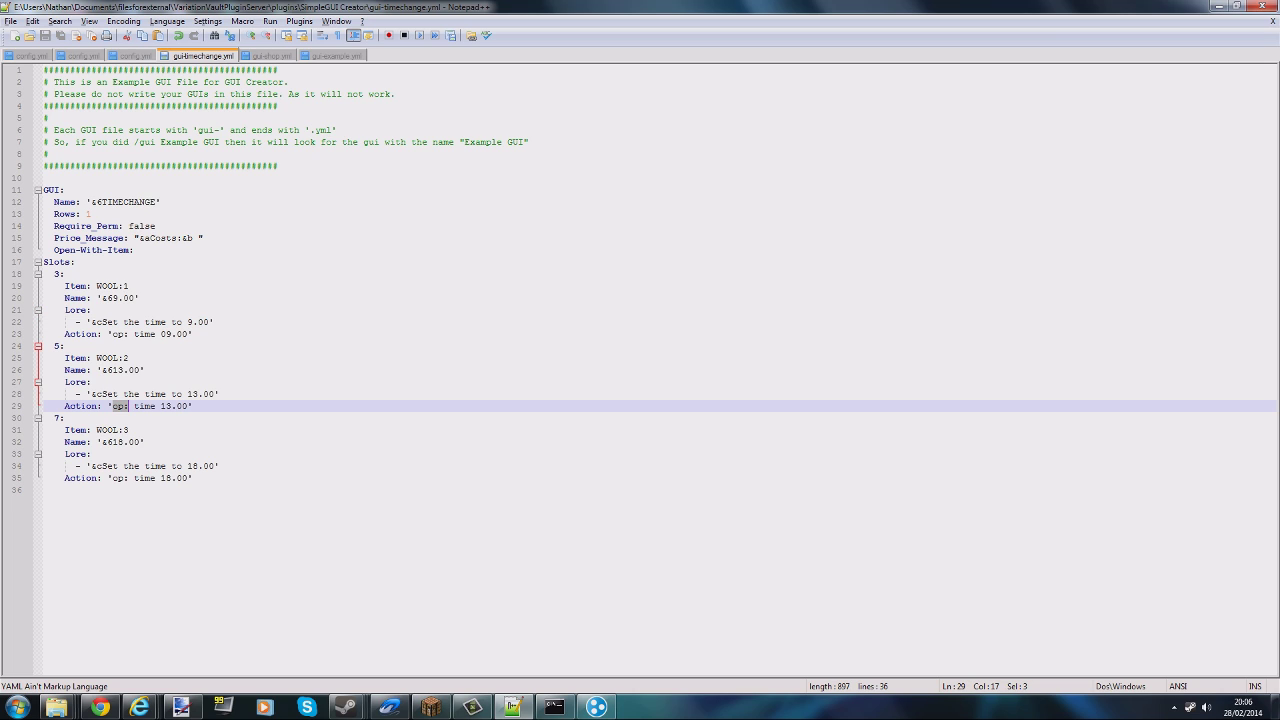
left_click(137, 406)
- Switch to Minecraft, join the myserver server and open the TEST menu with the held diamond
left_click(437, 700)
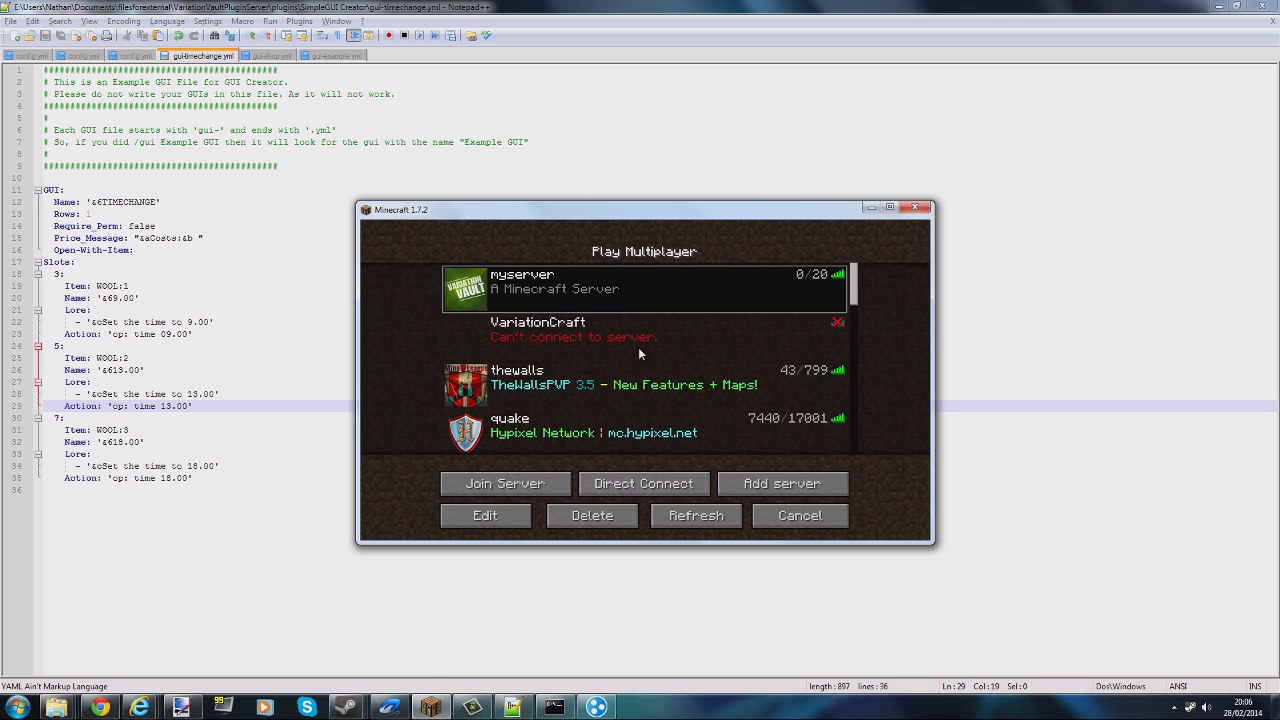
double_click(622, 296)
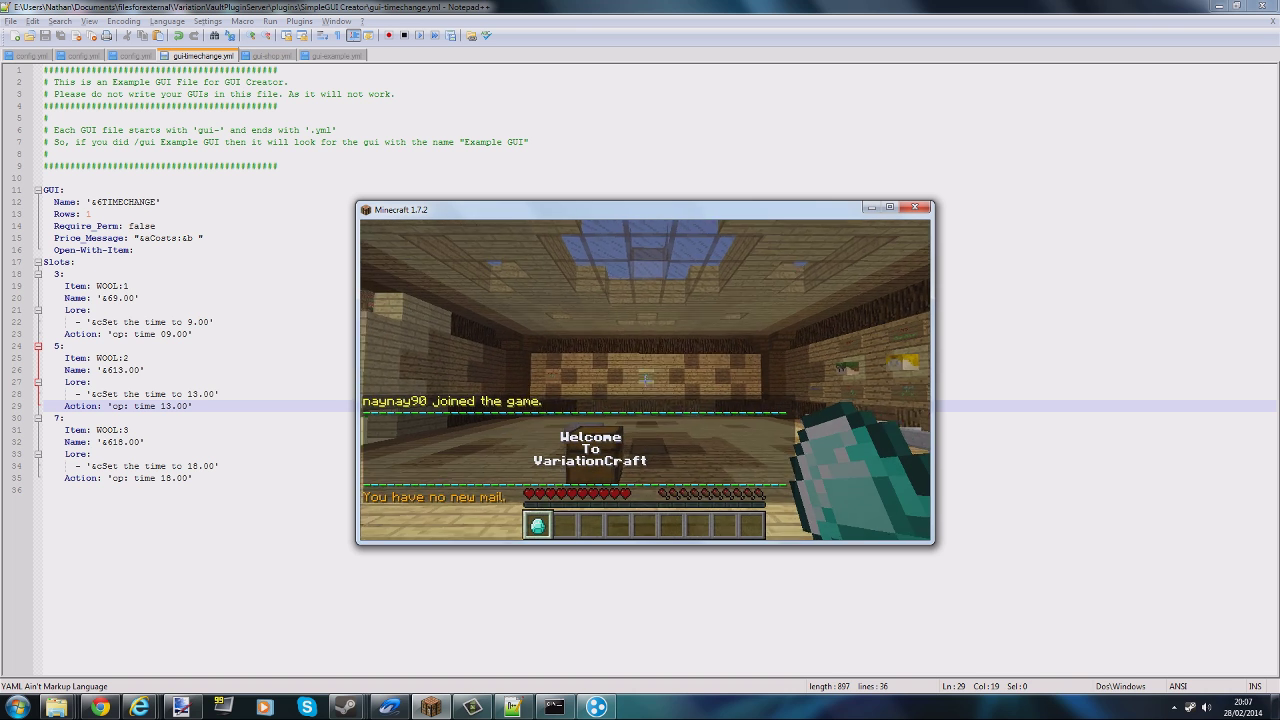
right_click(645, 378)
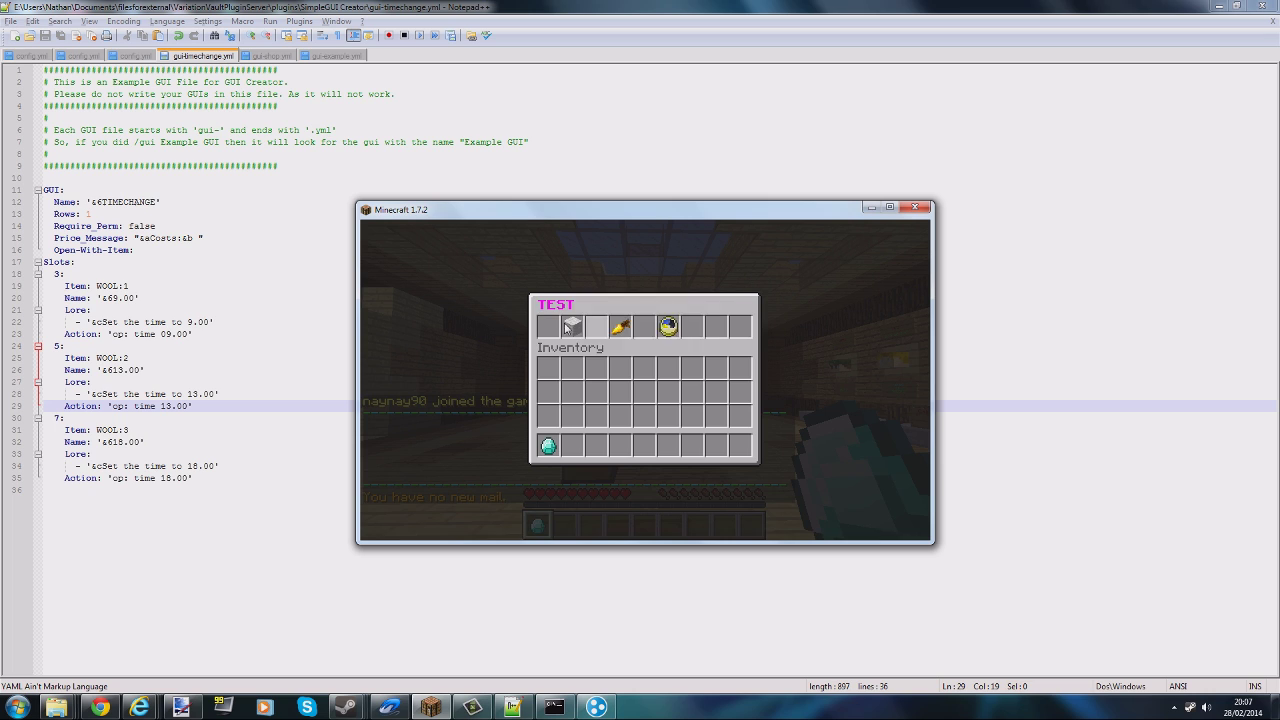
- Test the Suicide item in the TEST menu and respawn the player
mouse_move(612, 330)
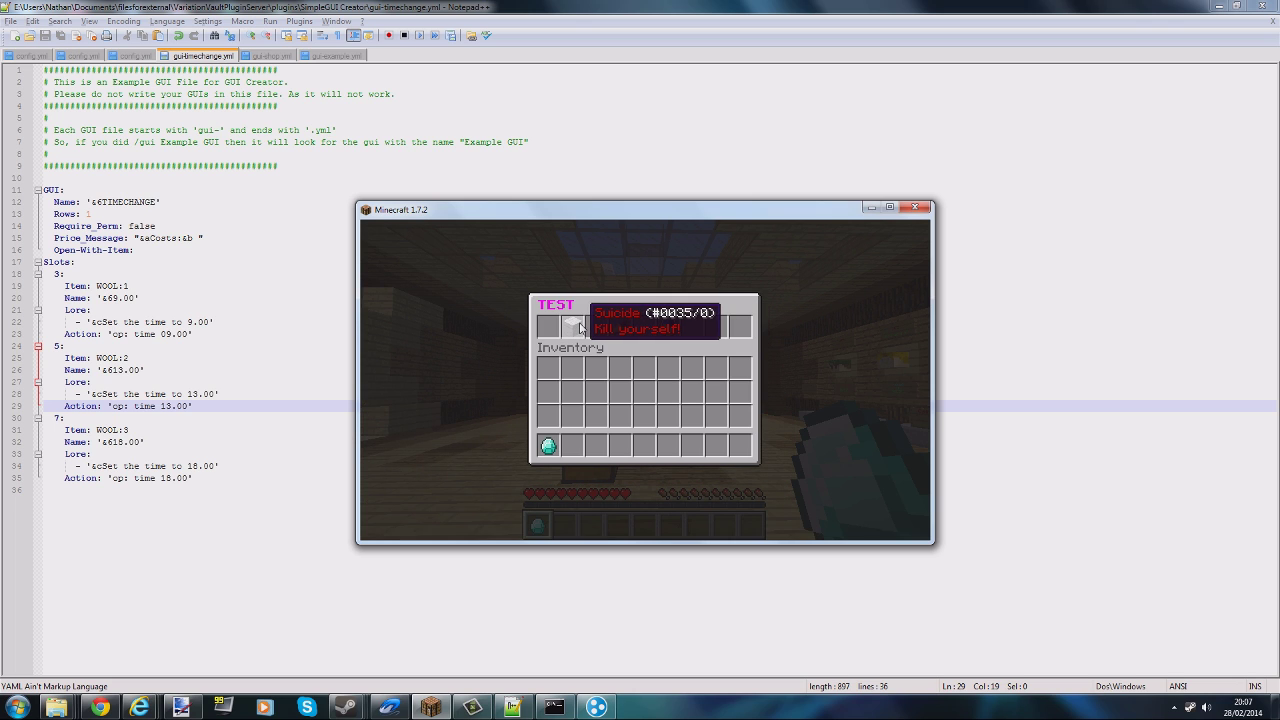
key("Escape")
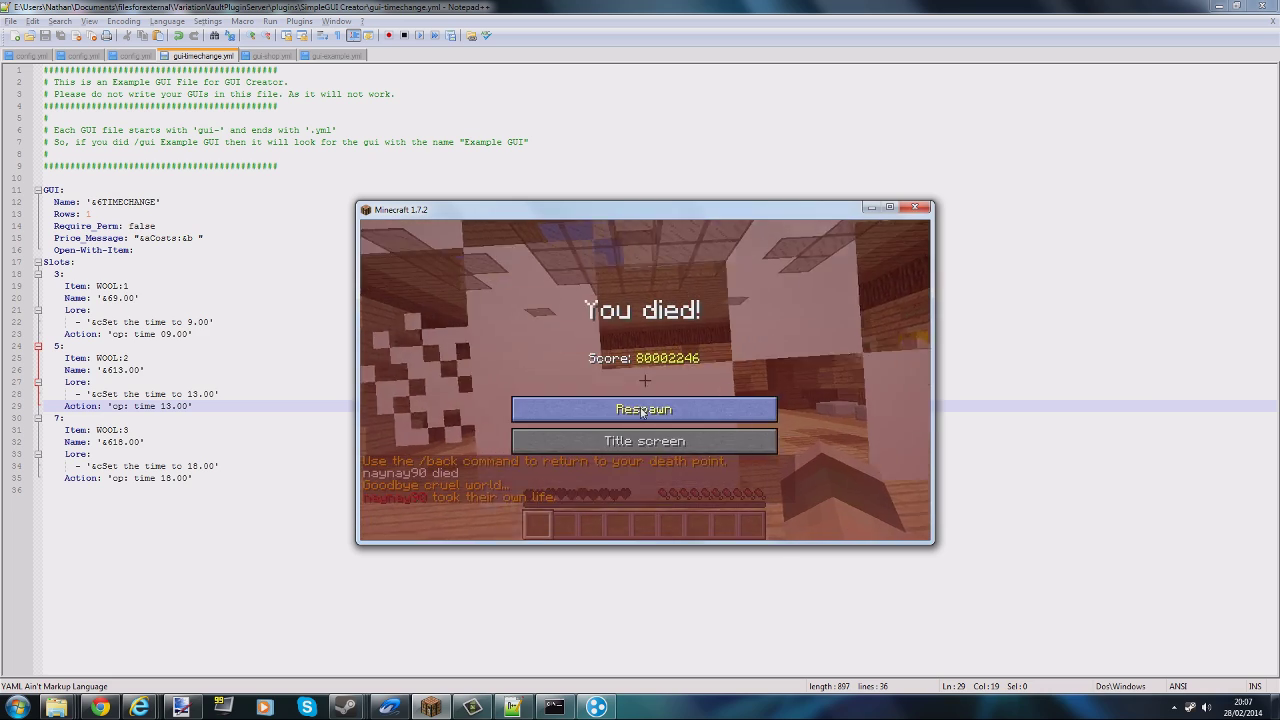
left_click(640, 407)
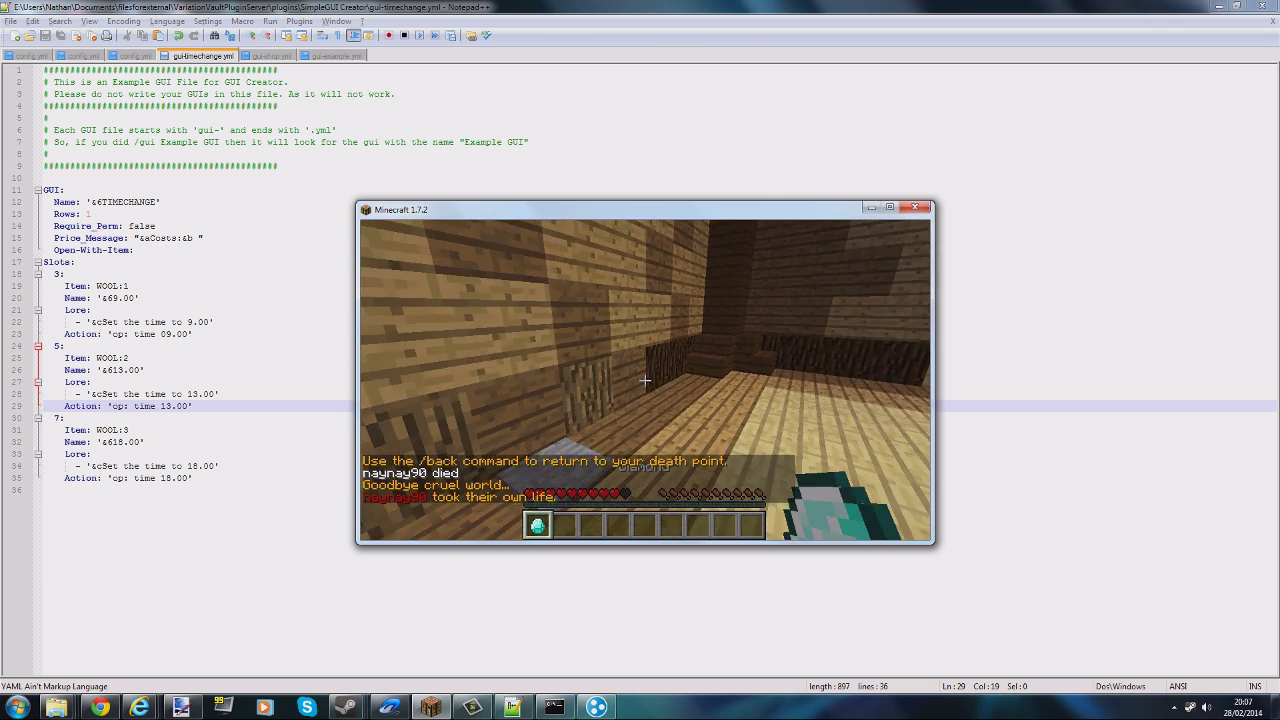
- Reopen the diamond menu, enter the SHOP through the golden carrot and buy 5 diamond blocks
right_click(645, 381)
left_click(620, 326)
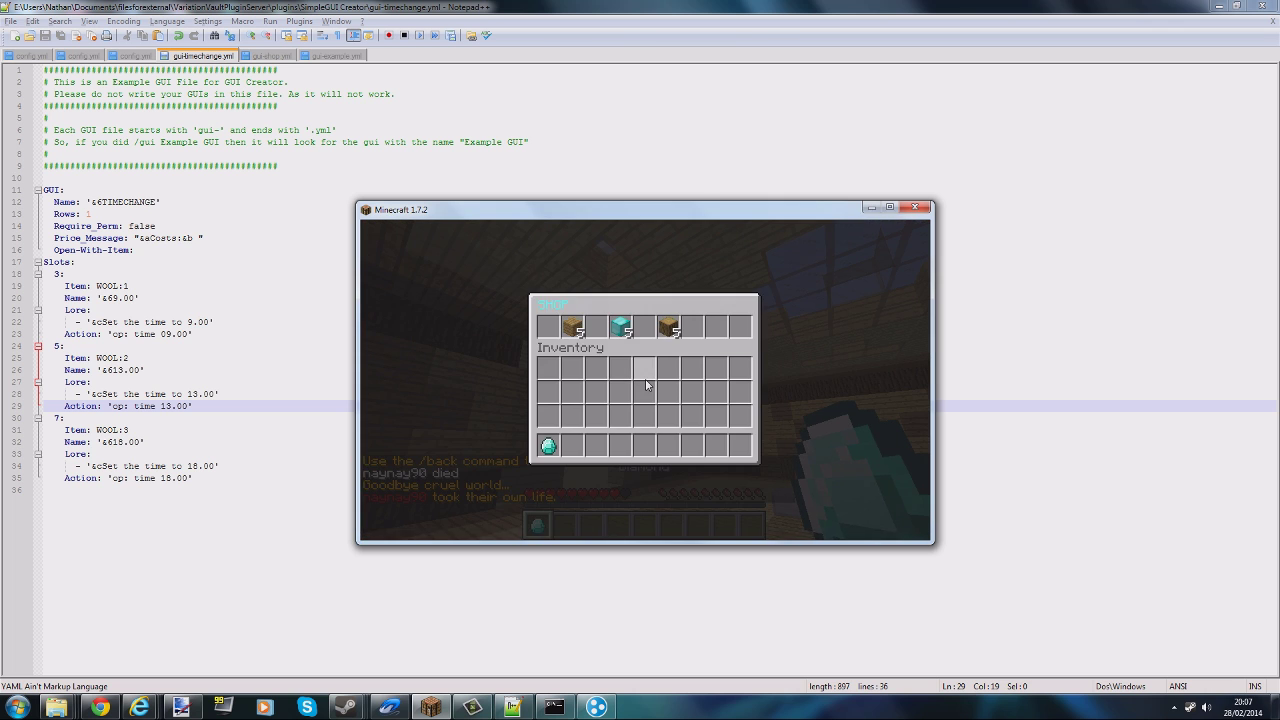
left_click(622, 328)
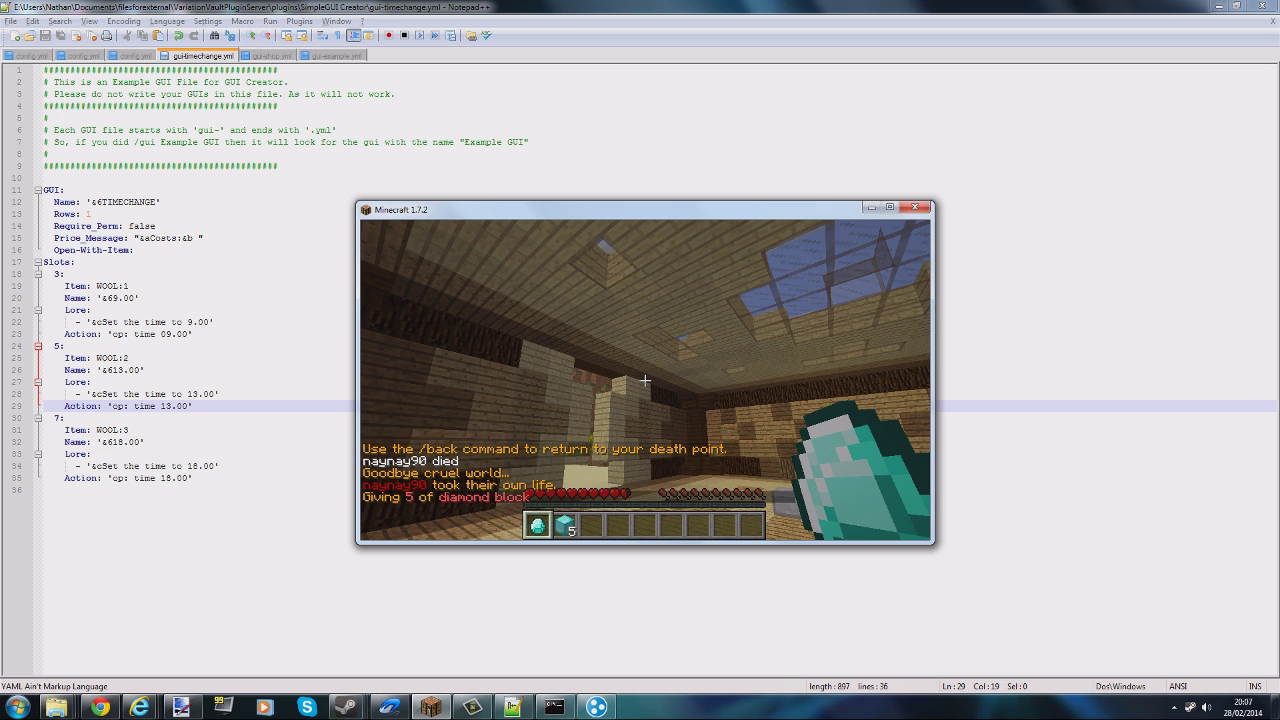
- Open the TIMECHANGE menu through the watch in the diamond menu and set the time to 18.00
right_click(645, 380)
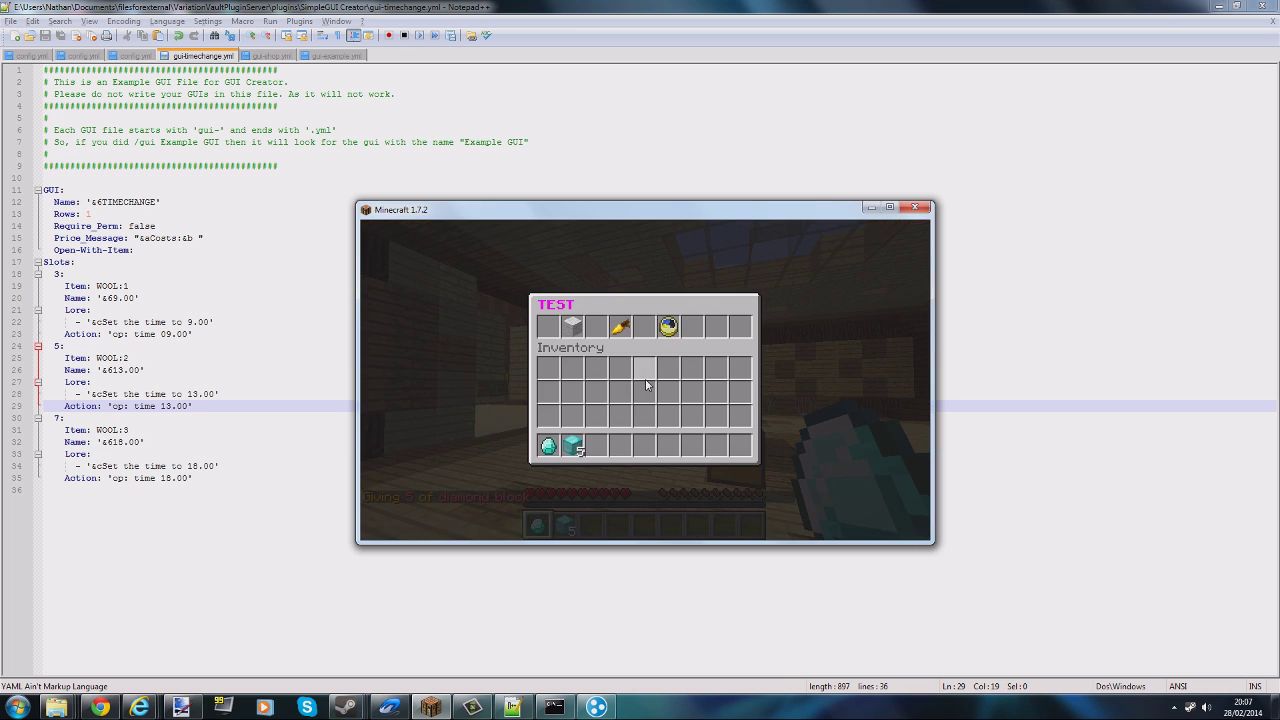
left_click(668, 328)
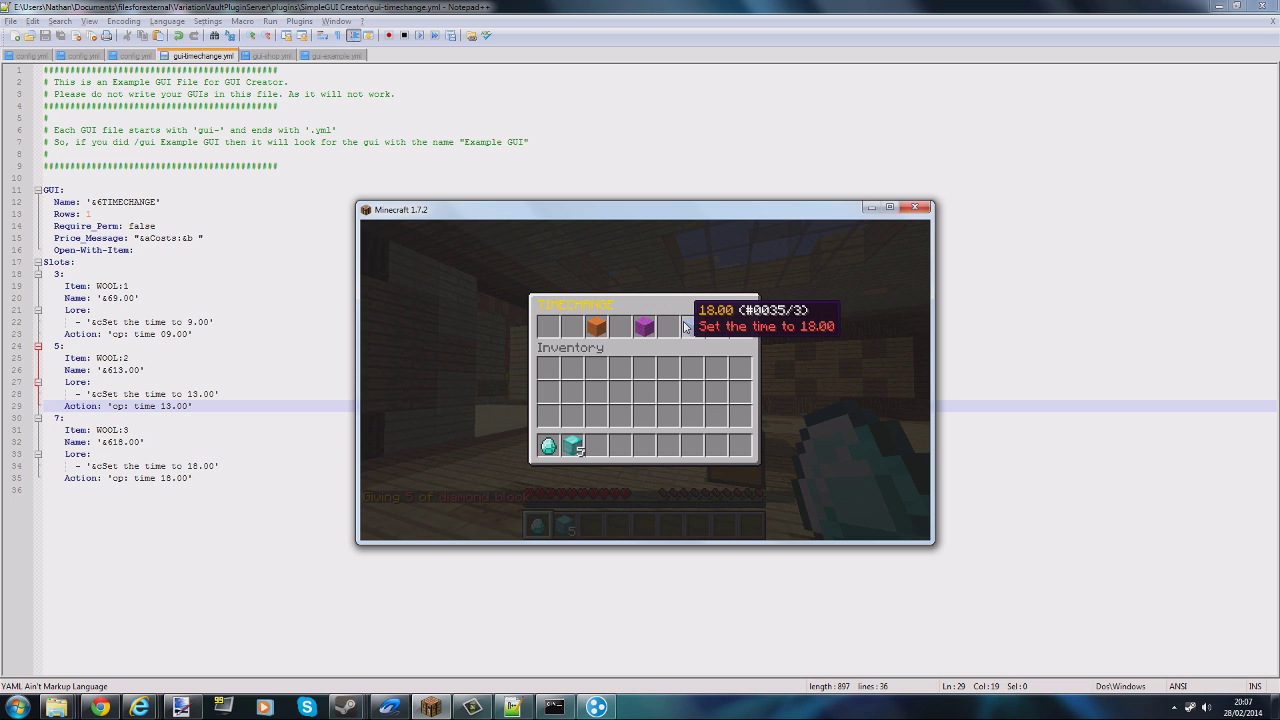
left_click(687, 322)
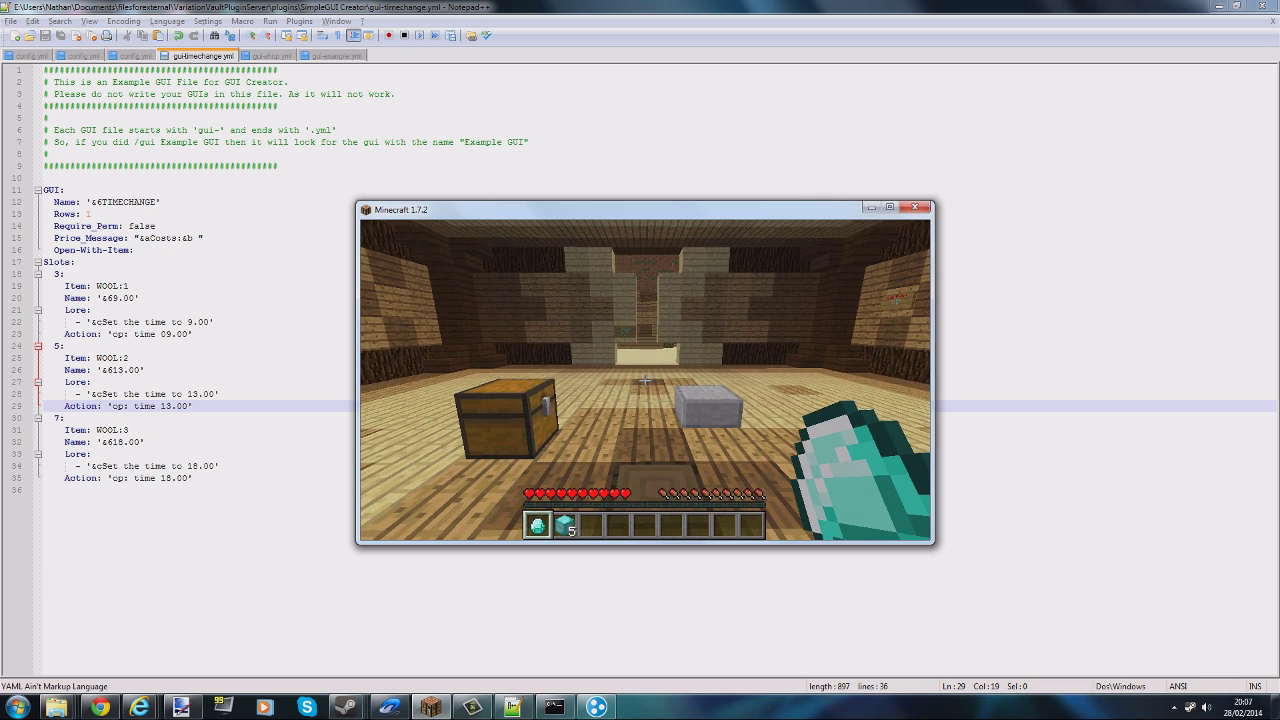
scroll(645, 380, "down", 1)
scroll(645, 380, "up", 2)
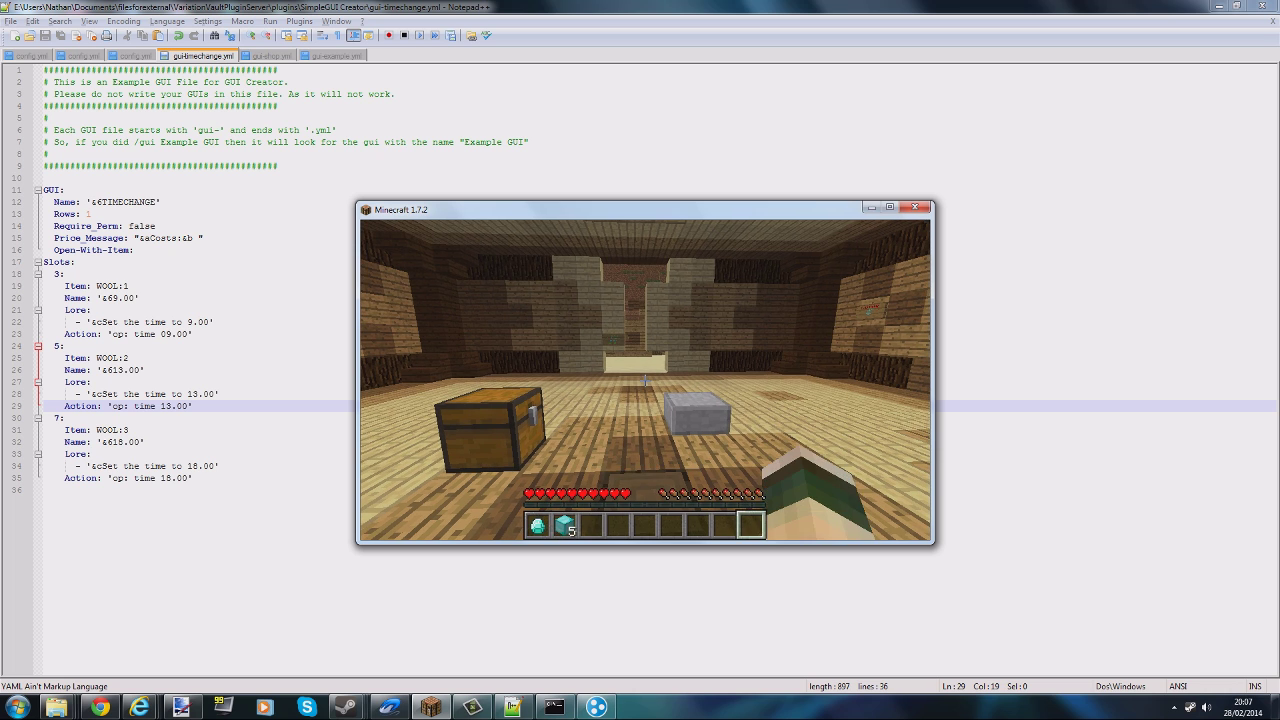
scroll(645, 380, "down", 1)
right_click(645, 380)
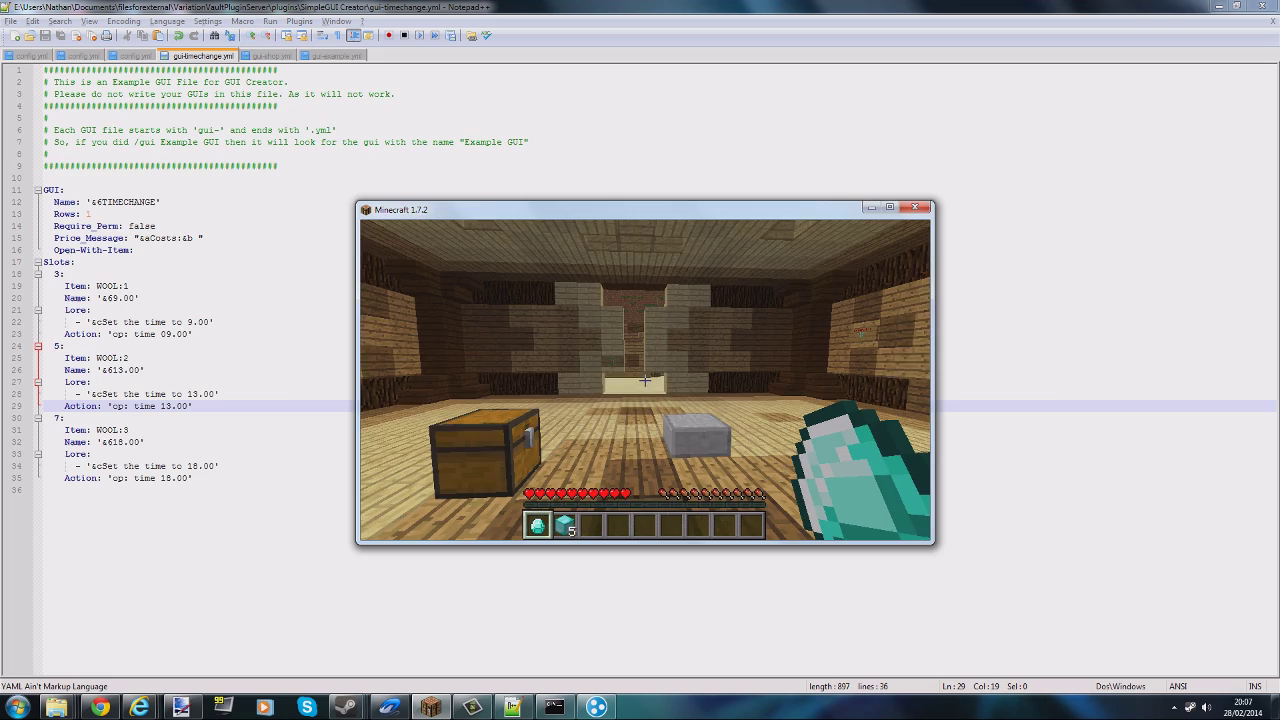
key("w")
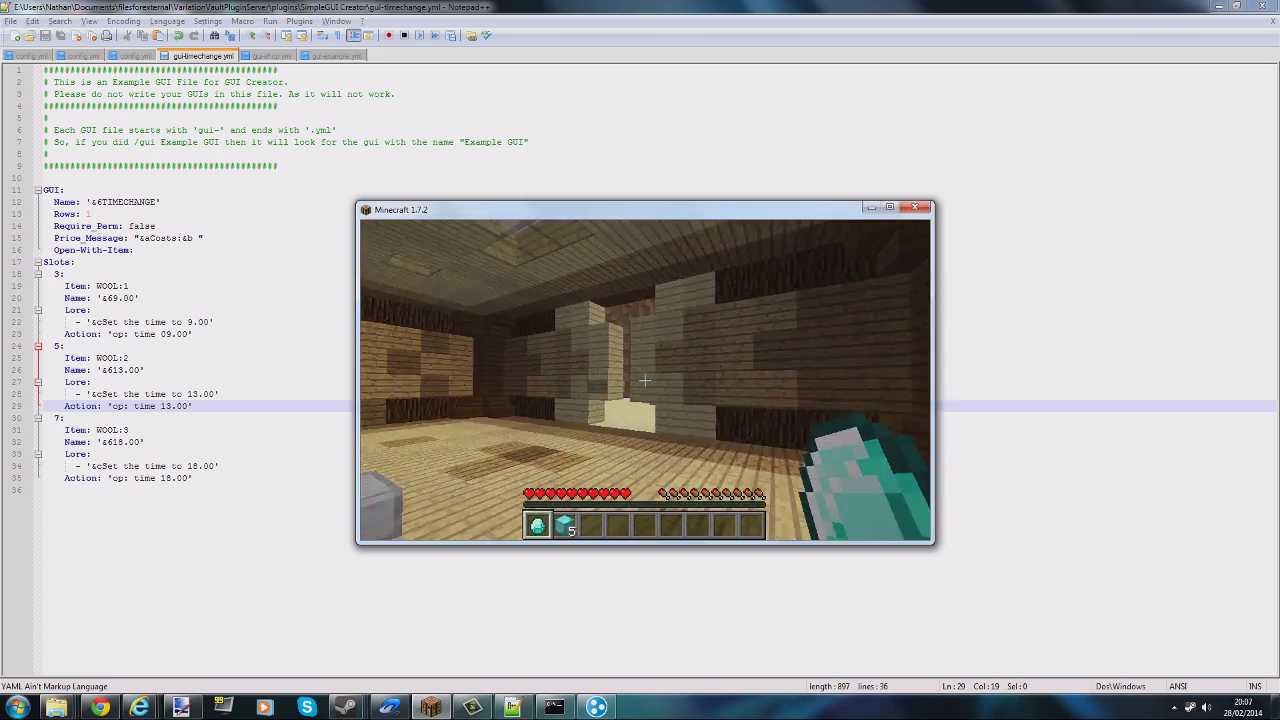
- Give the player a stack of signs with the /i command and hold the signs
key("slash")
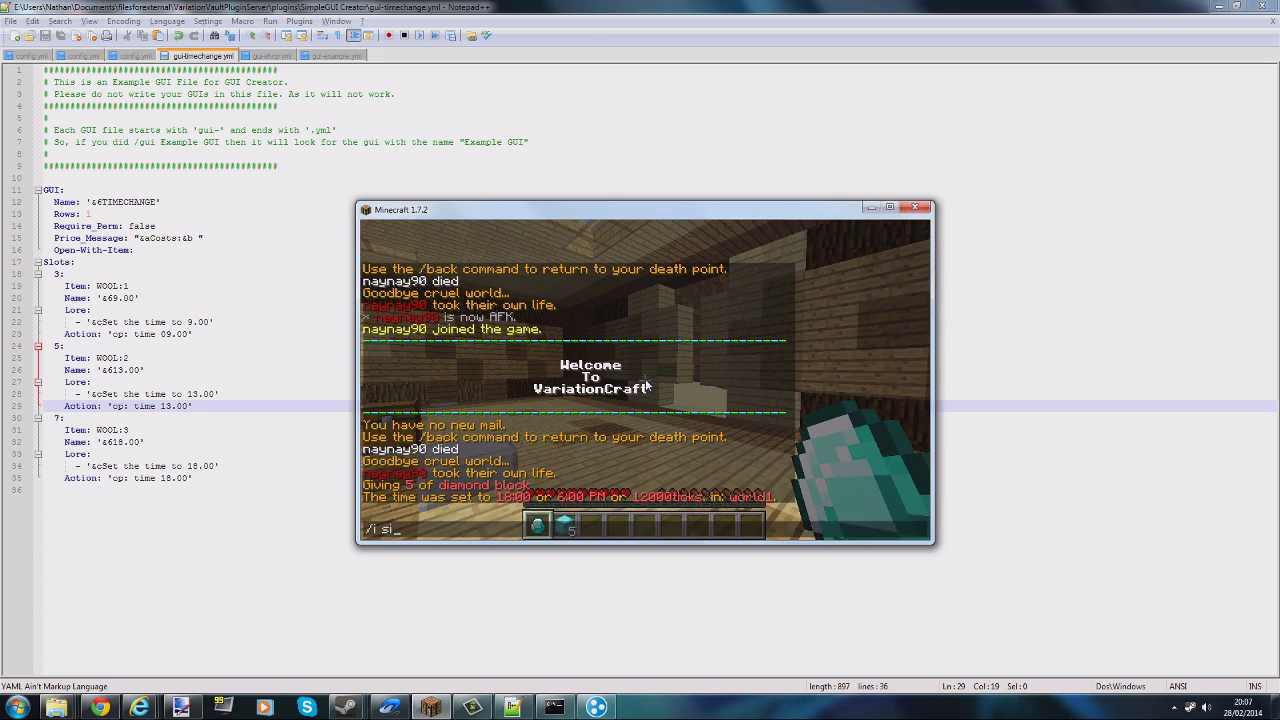
key("Return")
key("3")
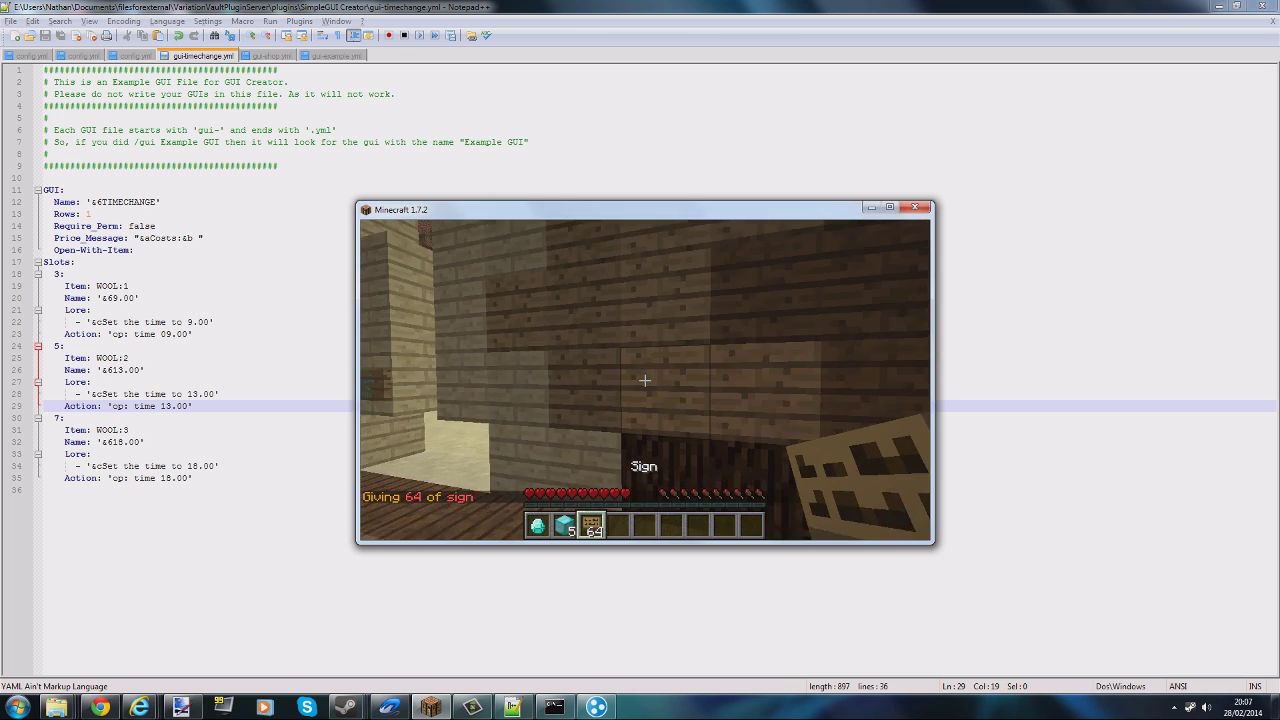
- Place a sign on the wooden wall reading "[GUI]" on the first line and "TEST" on the second
right_click(644, 380)
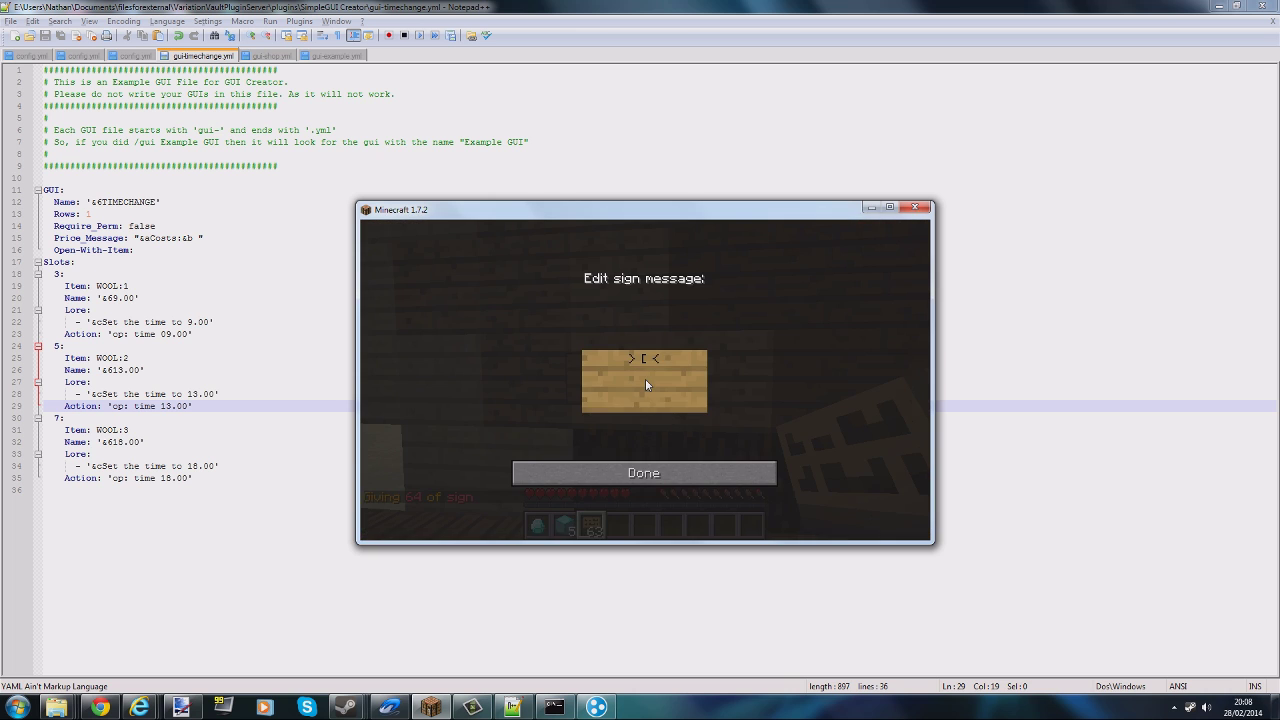
type("[GUI]")
key("Return")
type("TEST")
left_click(650, 472)
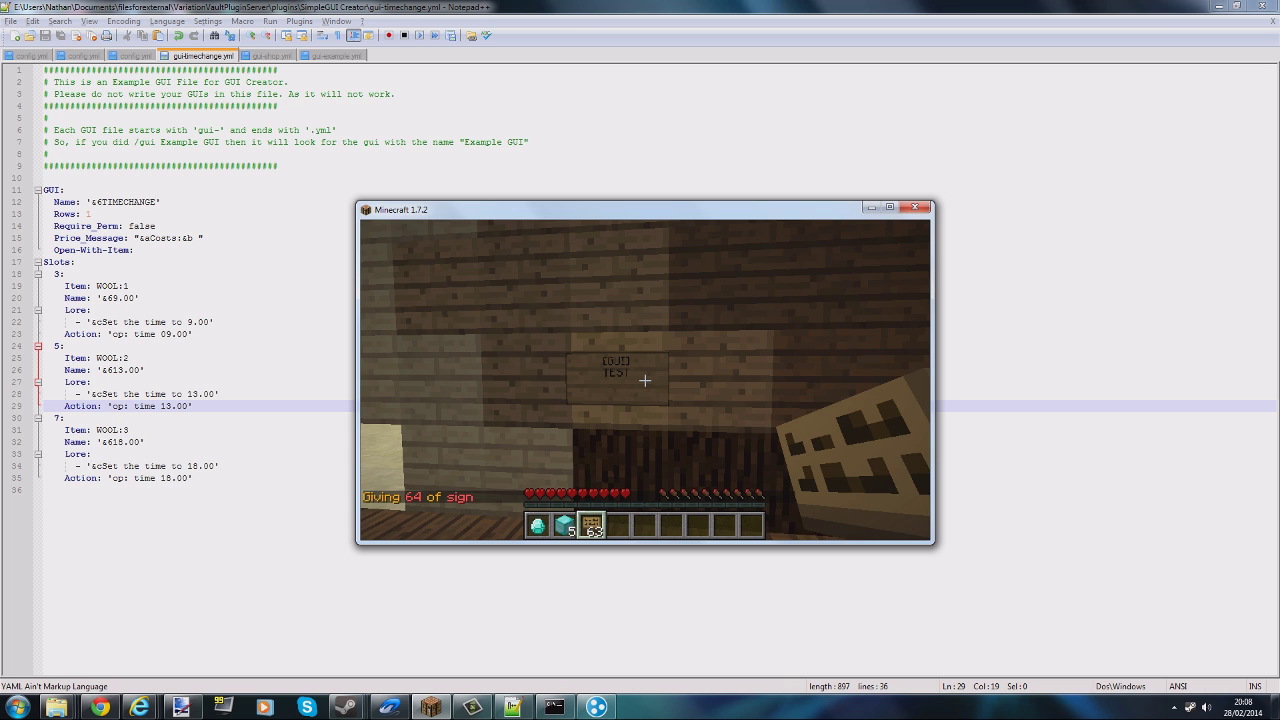
- Test the new wall sign by opening the TEST menu from it, and return to the game
right_click(645, 380)
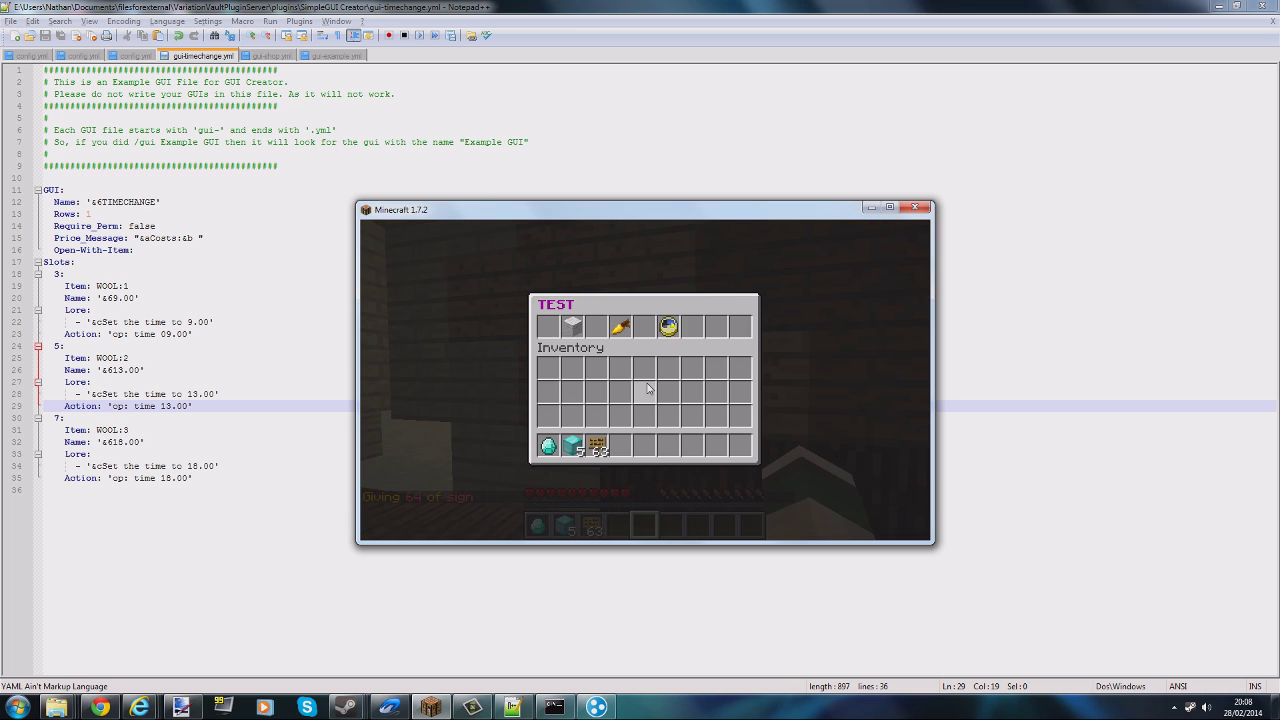
left_click(597, 330)
key("w")
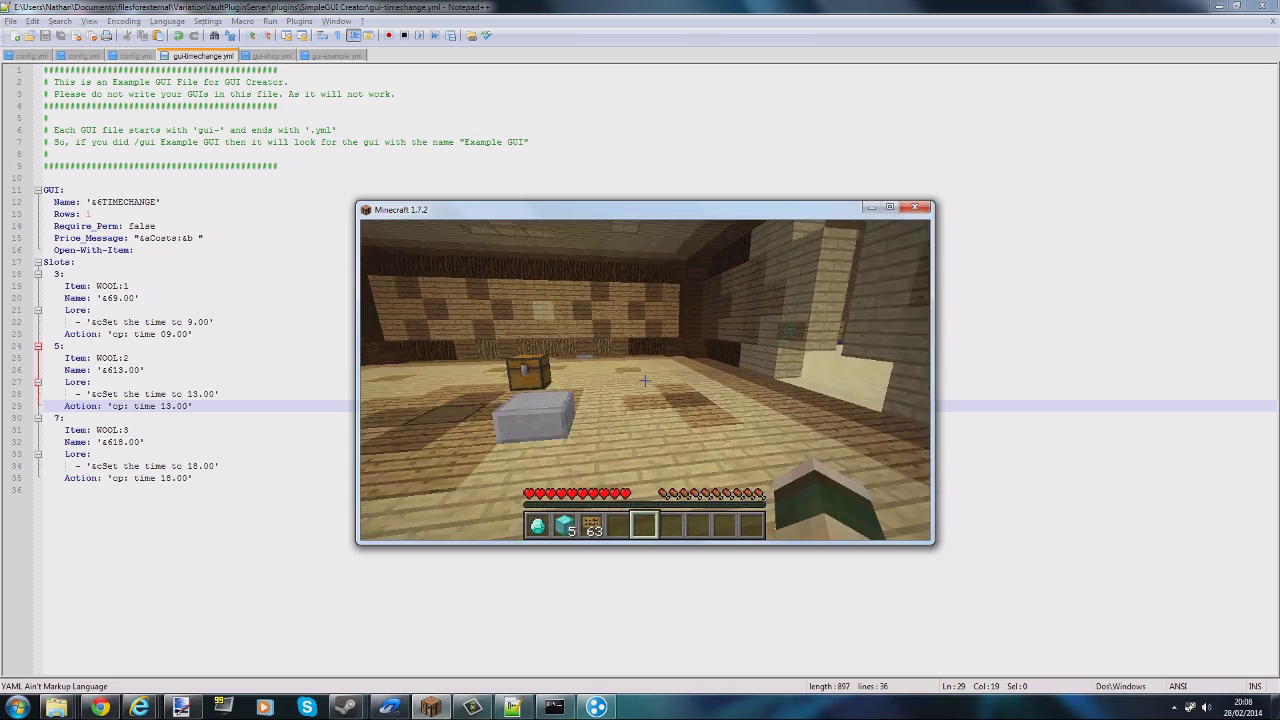